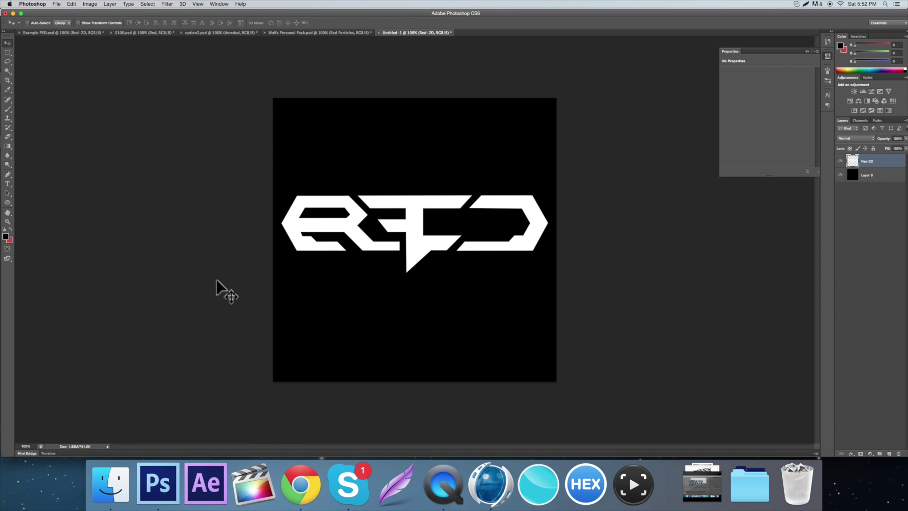
# Browse the 3D menu commands and close it without choosing anything
pyautogui.click(182, 4)
pyautogui.click(182, 4)
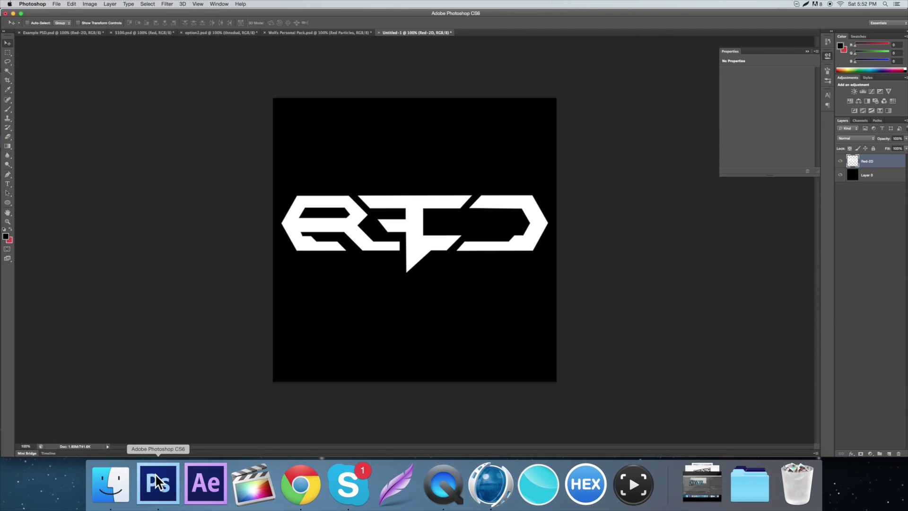
pyautogui.click(182, 4)
pyautogui.click(182, 5)
pyautogui.click(180, 6)
pyautogui.click(181, 6)
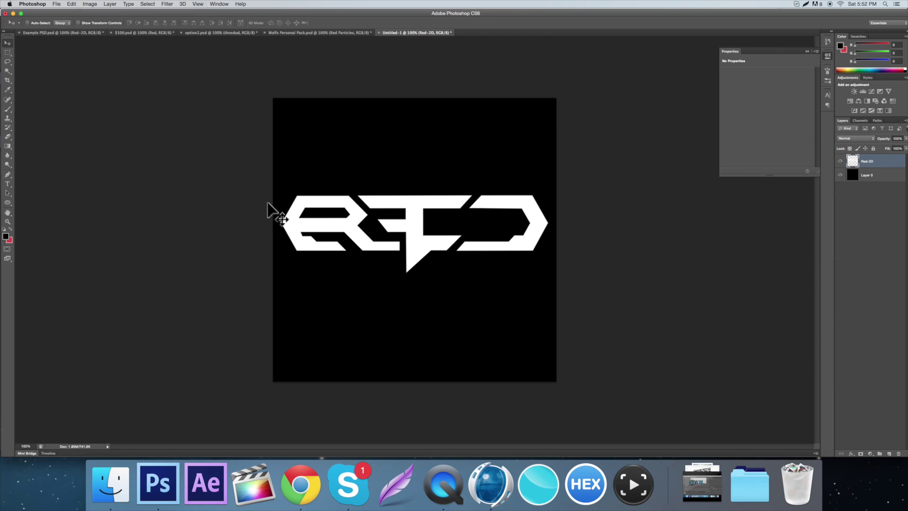
# Rename the Red-2D layer to 'Red'
pyautogui.doubleClick(868, 161)
pyautogui.write('Red')
pyautogui.press('Return')
# Duplicate the Red layer, hide the original and extrude Red copy with New 3D Extrusion from Selected Layer
pyautogui.press('super+j')
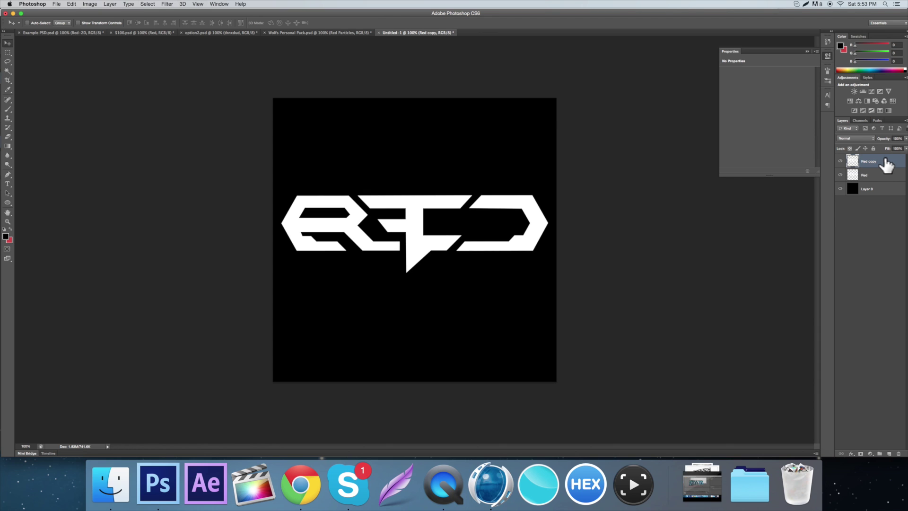
pyautogui.click(841, 175)
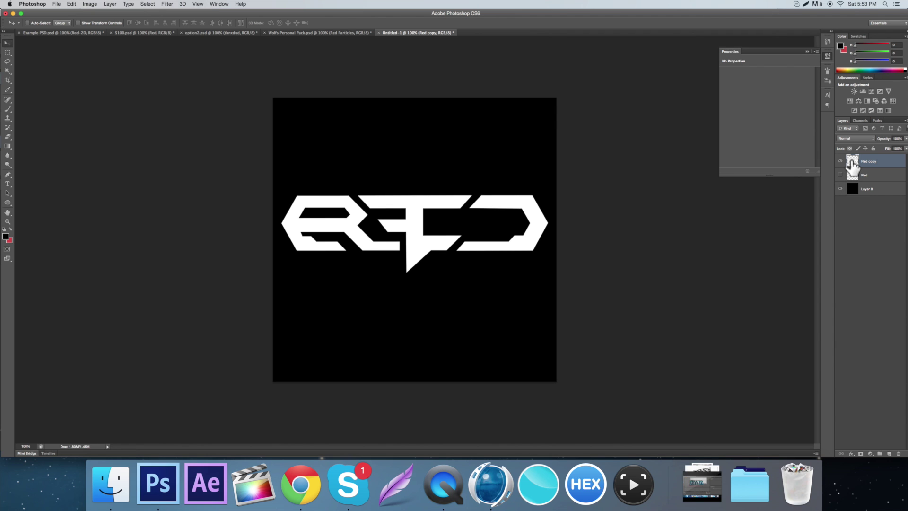
pyautogui.click(185, 4)
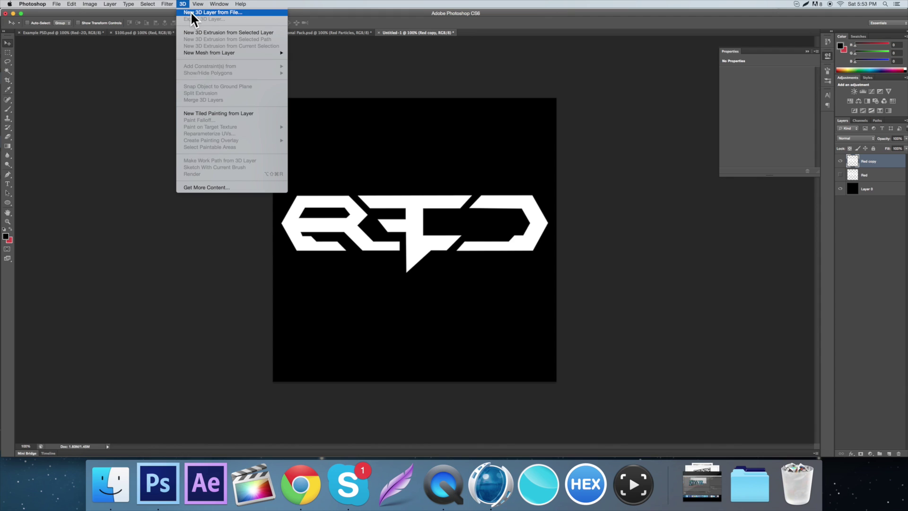
pyautogui.click(204, 33)
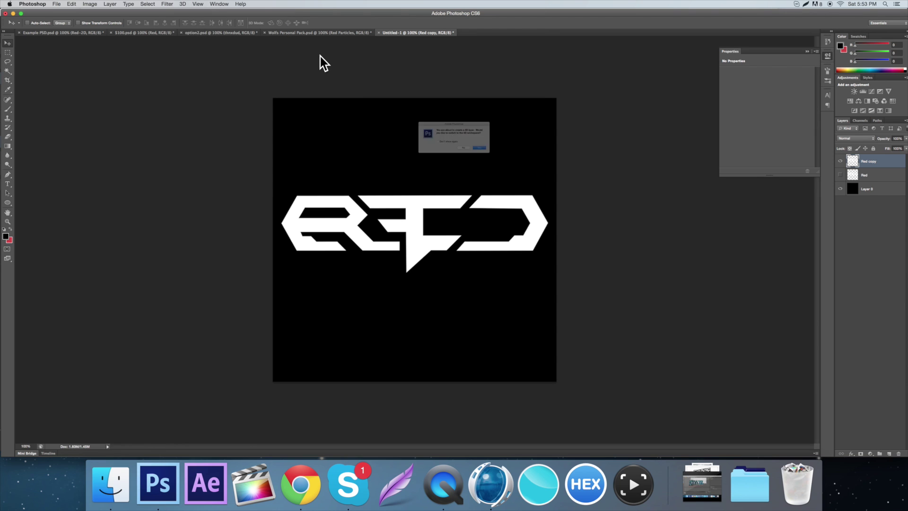
# Accept the 3D workspace switch, view the KIWIZ scene in Cinema 4D's editor, then return to Photoshop
pyautogui.click(508, 159)
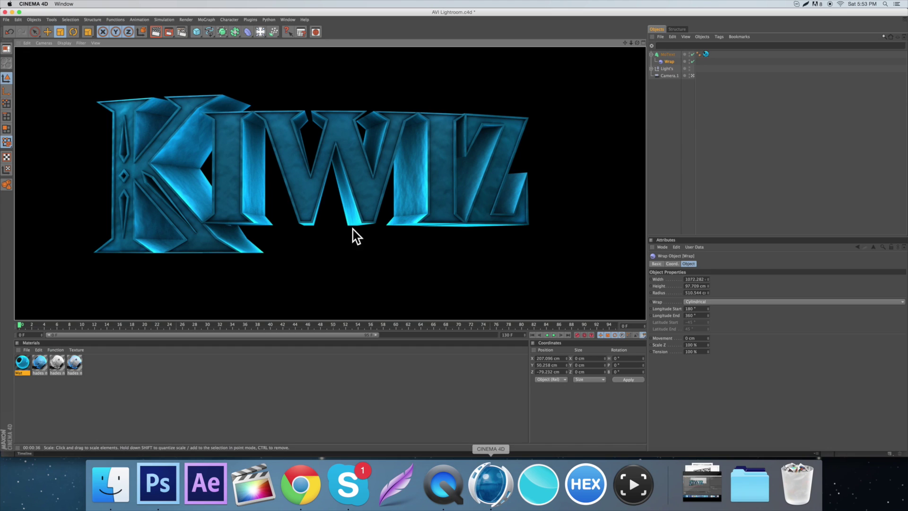
pyautogui.click(324, 260)
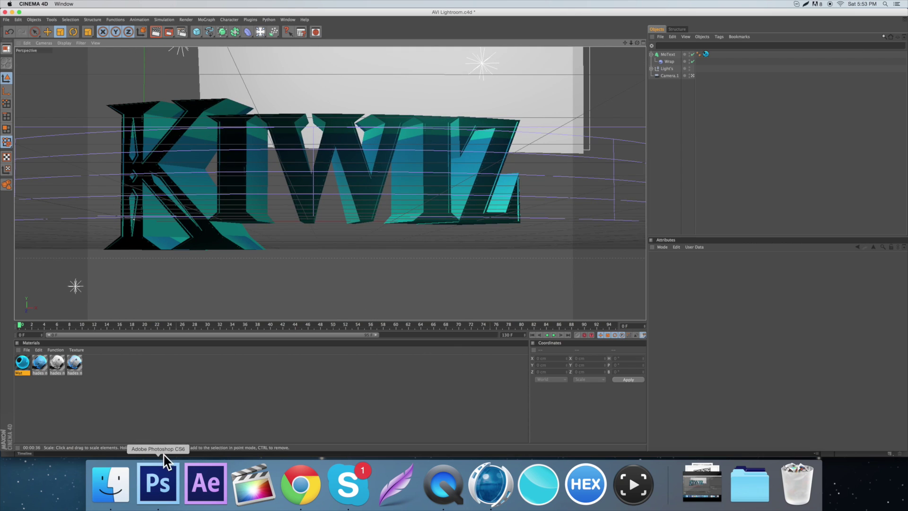
pyautogui.click(161, 477)
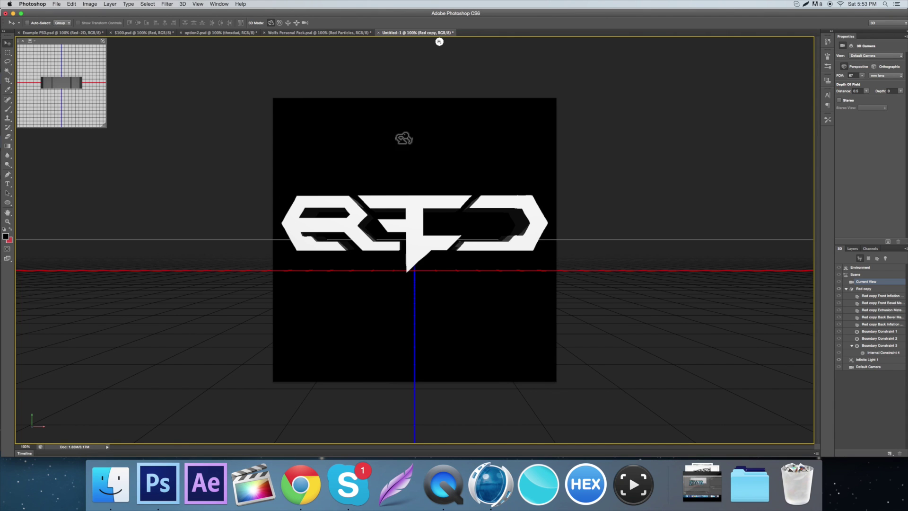
# Roll, pan and orbit the 3D view to tilt and re-angle the RED logo
pyautogui.click(280, 23)
pyautogui.moveTo(342, 102); pyautogui.dragTo(341, 98)
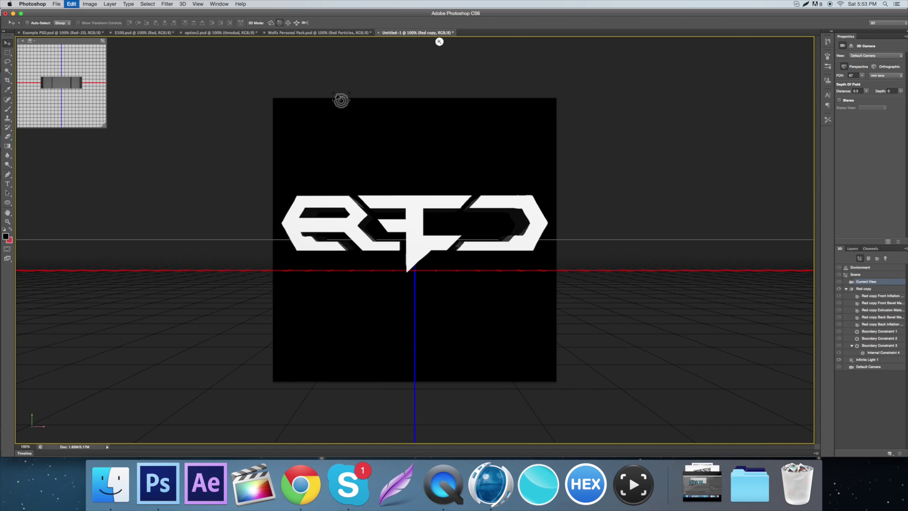
pyautogui.click(288, 23)
pyautogui.moveTo(377, 146); pyautogui.dragTo(353, 154)
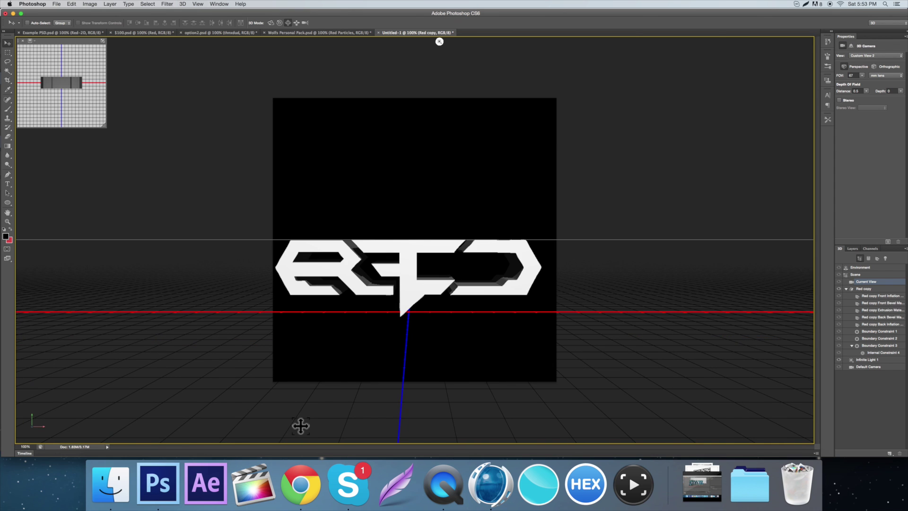
pyautogui.moveTo(477, 258); pyautogui.dragTo(481, 269)
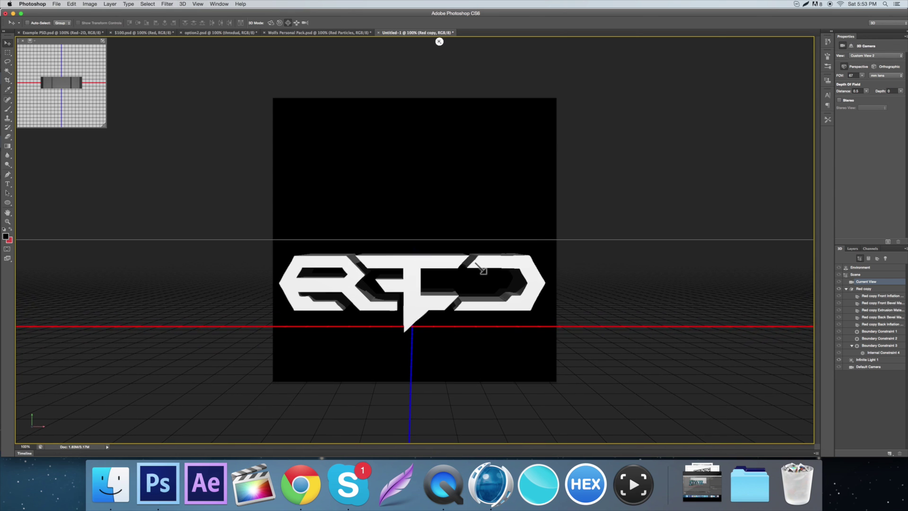
pyautogui.moveTo(360, 283); pyautogui.dragTo(398, 281)
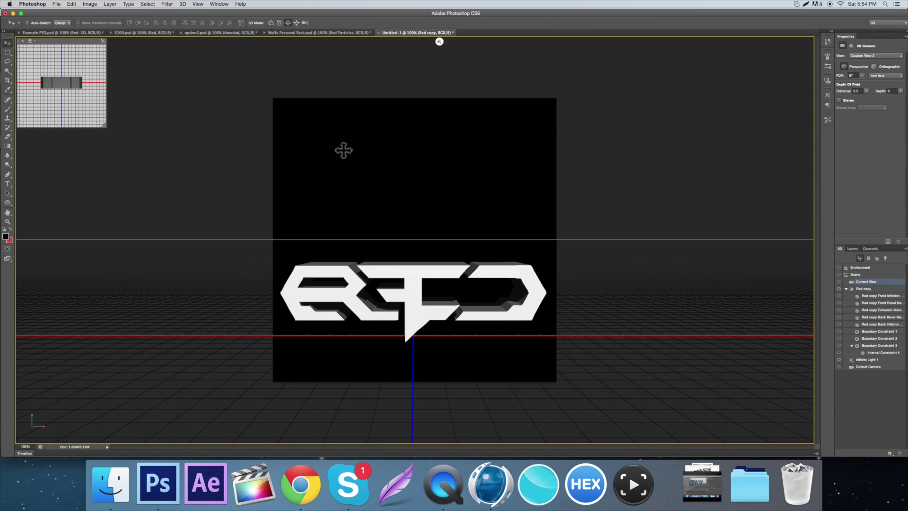
# Pan and slide the 3D camera closer so the logo sits lower with a lower horizon
pyautogui.click(298, 23)
pyautogui.moveTo(376, 161); pyautogui.dragTo(393, 142)
pyautogui.click(305, 23)
pyautogui.moveTo(407, 178)
pyautogui.mouseDown()
pyautogui.moveTo(407, 137)
pyautogui.moveTo(415, 178)
pyautogui.mouseUp()
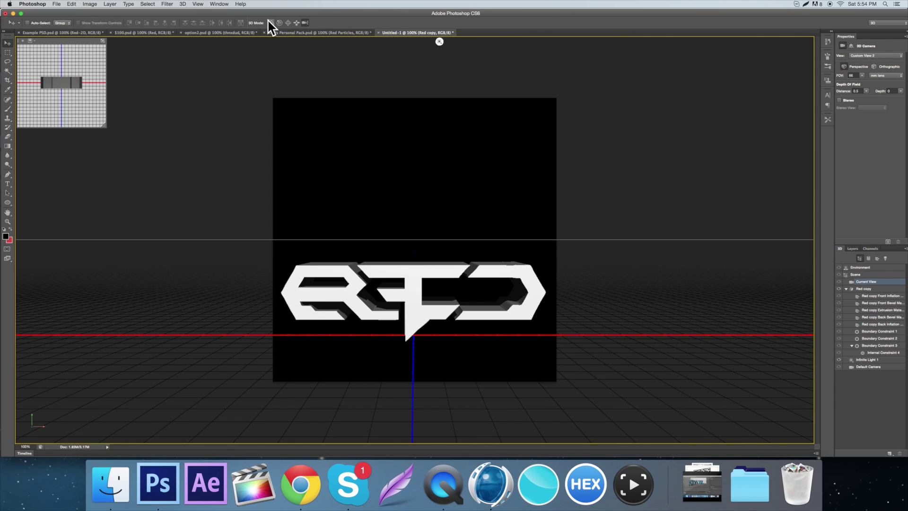
pyautogui.moveTo(410, 210); pyautogui.dragTo(408, 210)
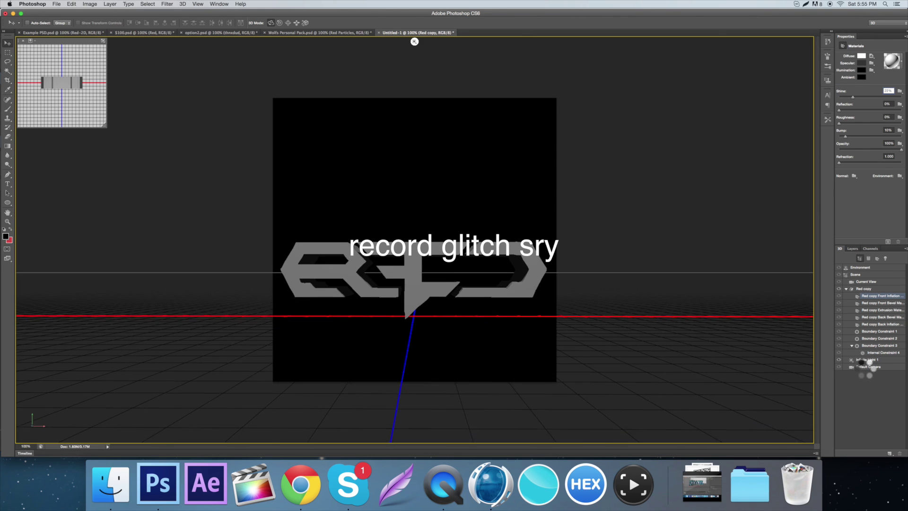
# Reset to Default Camera and try the Depth Map, Normals, Paint Mask, Shaded Illustration and Shaded Wireframe presets
pyautogui.click(868, 367)
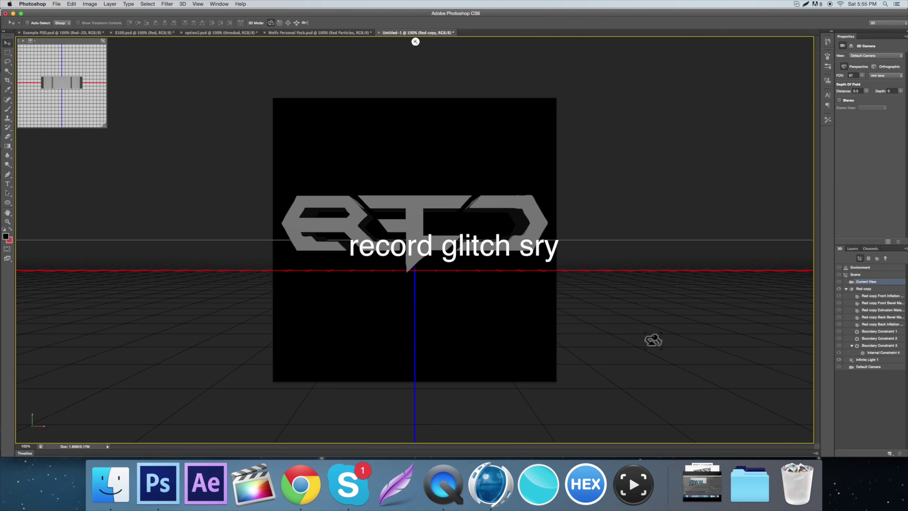
pyautogui.click(855, 275)
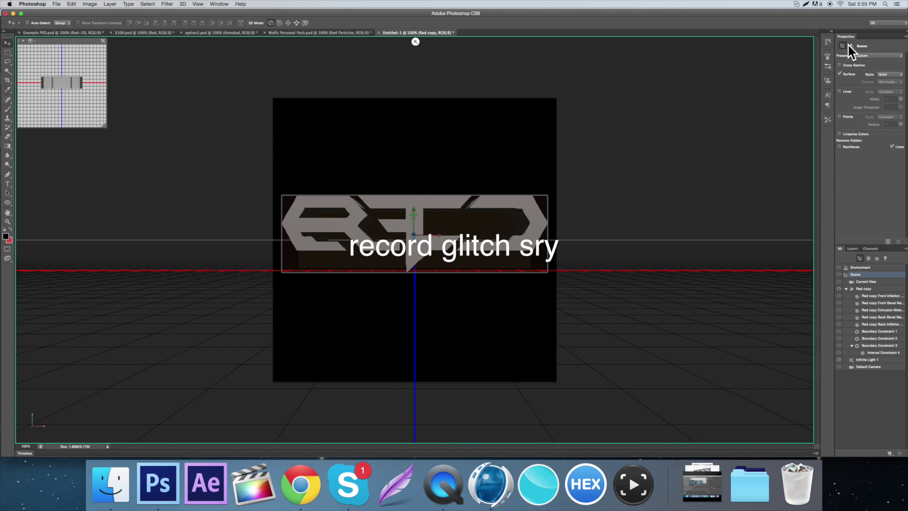
pyautogui.click(879, 55)
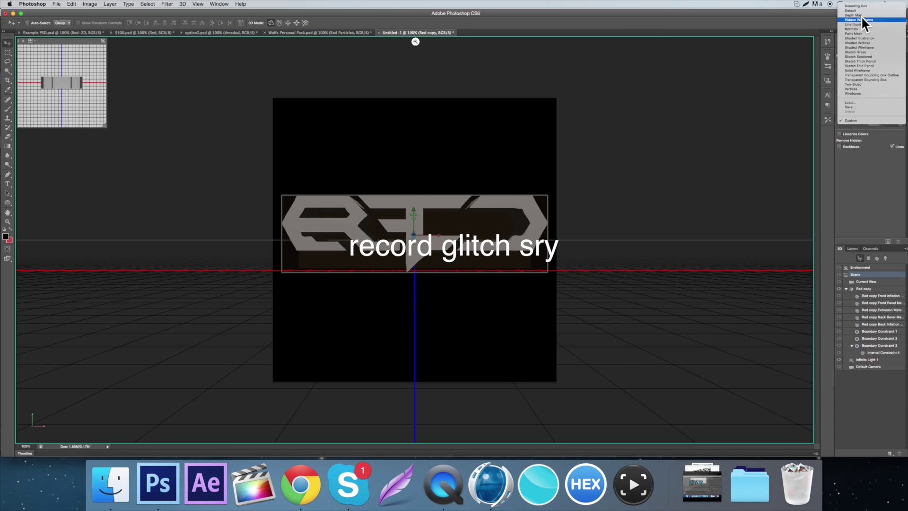
pyautogui.click(862, 15)
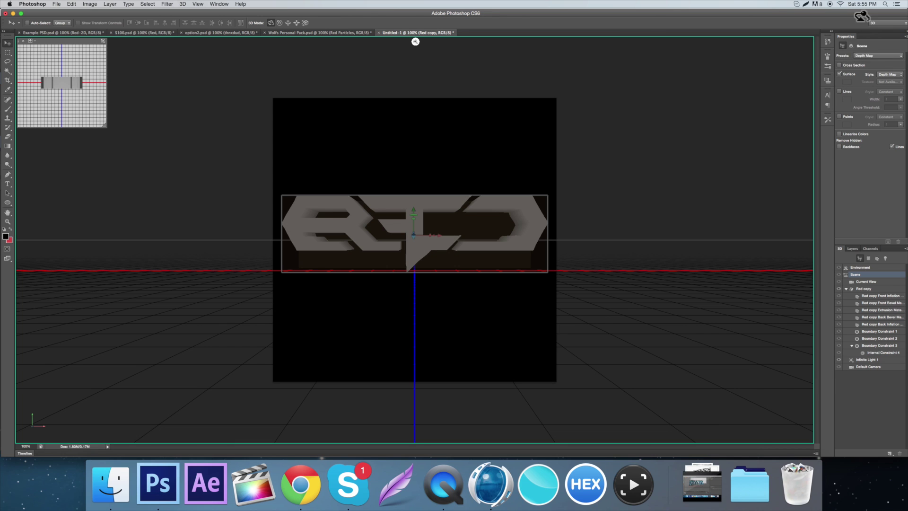
pyautogui.click(873, 56)
pyautogui.click(872, 62)
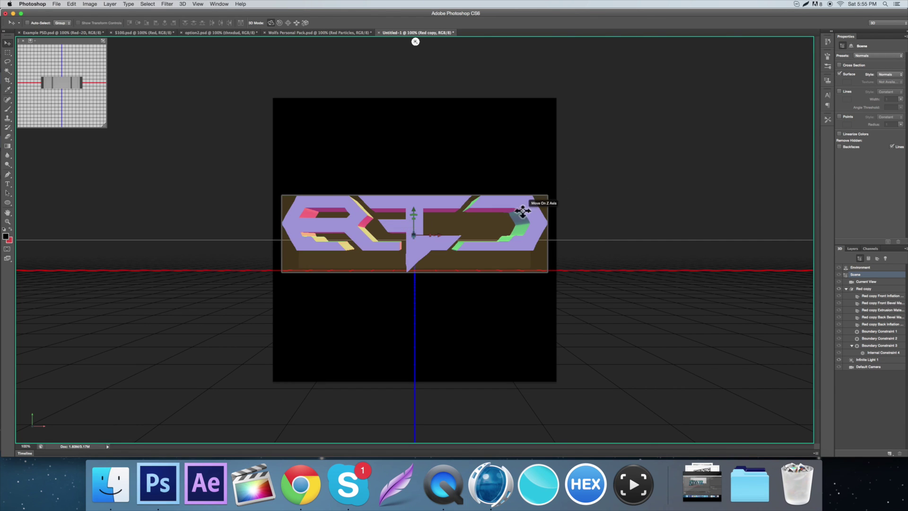
pyautogui.click(862, 56)
pyautogui.click(863, 59)
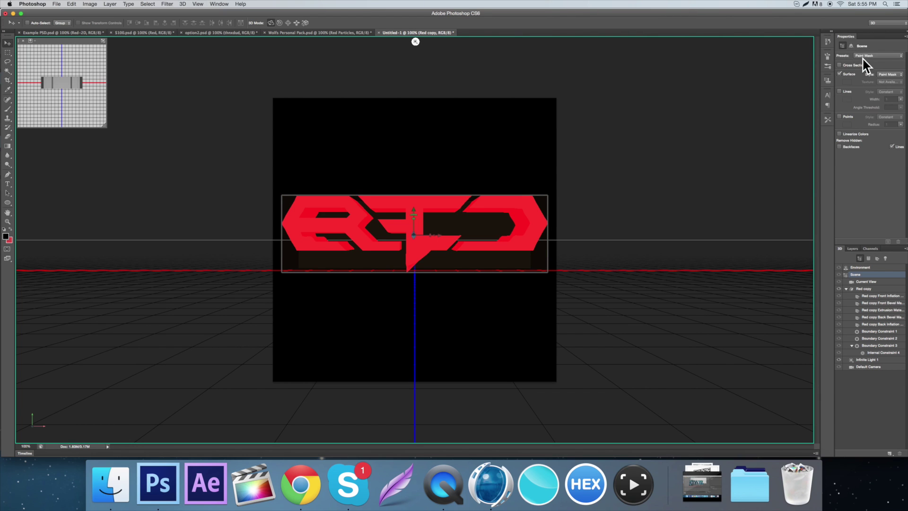
pyautogui.click(870, 56)
pyautogui.click(870, 59)
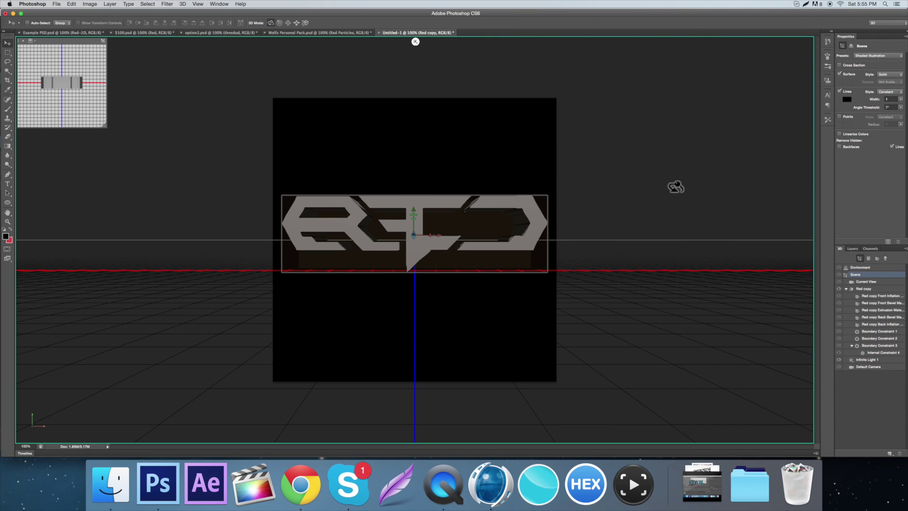
pyautogui.click(868, 61)
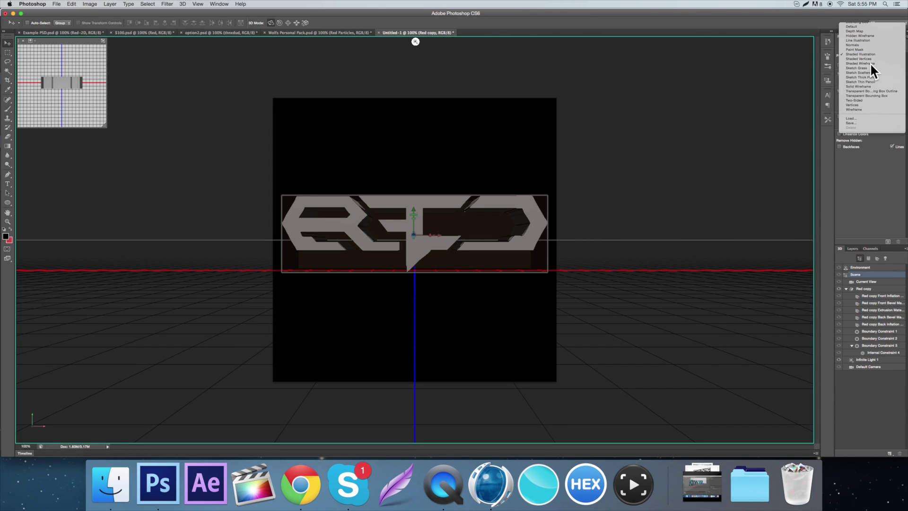
pyautogui.click(870, 62)
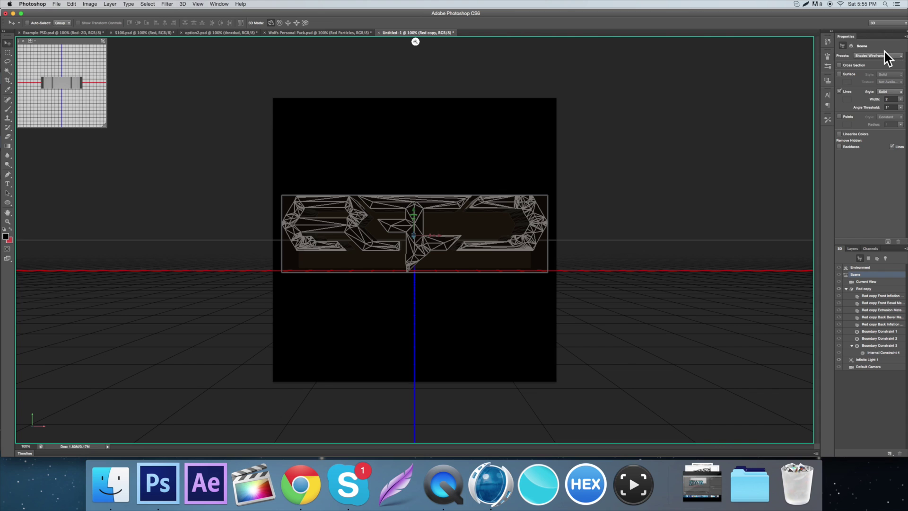
# Try the Sketch Grass, Sketch Scattered, Sketch Thick Pencil, Vertices and Bounding Box presets, then pick Default
pyautogui.click(884, 53)
pyautogui.click(882, 59)
pyautogui.click(879, 56)
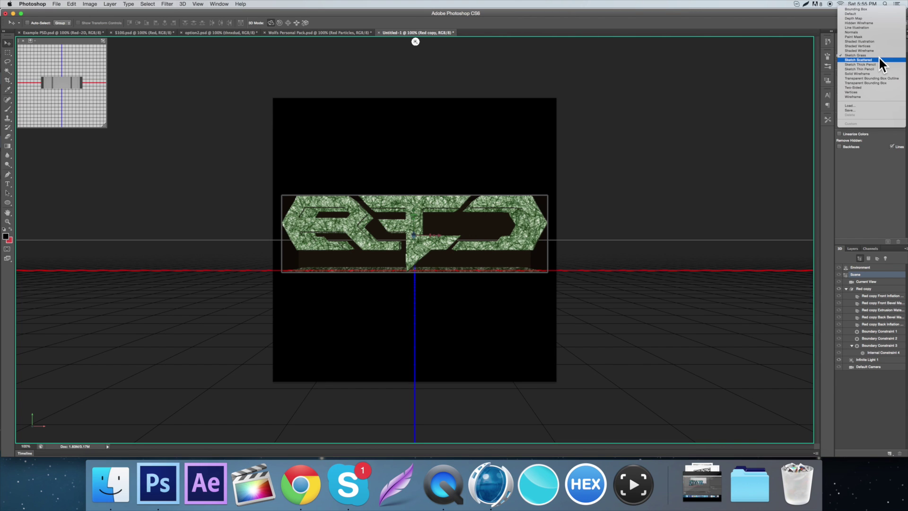
pyautogui.click(879, 58)
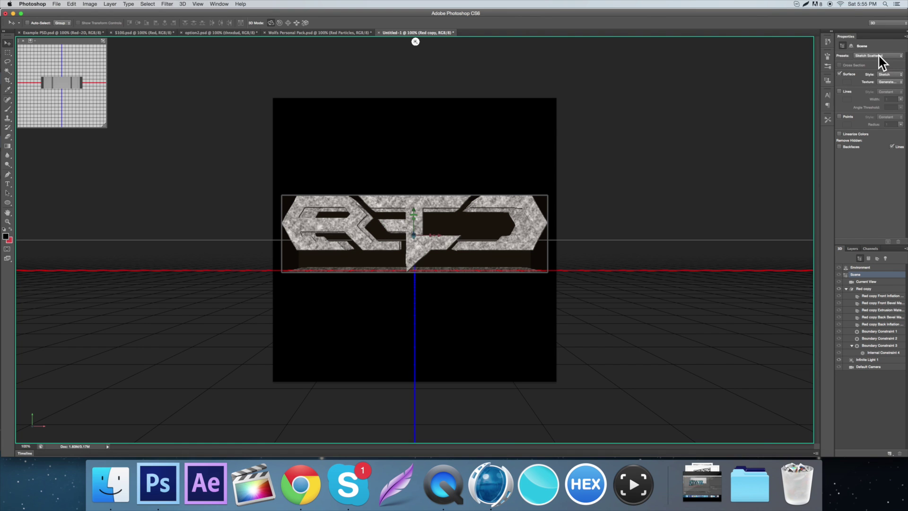
pyautogui.click(880, 56)
pyautogui.click(878, 58)
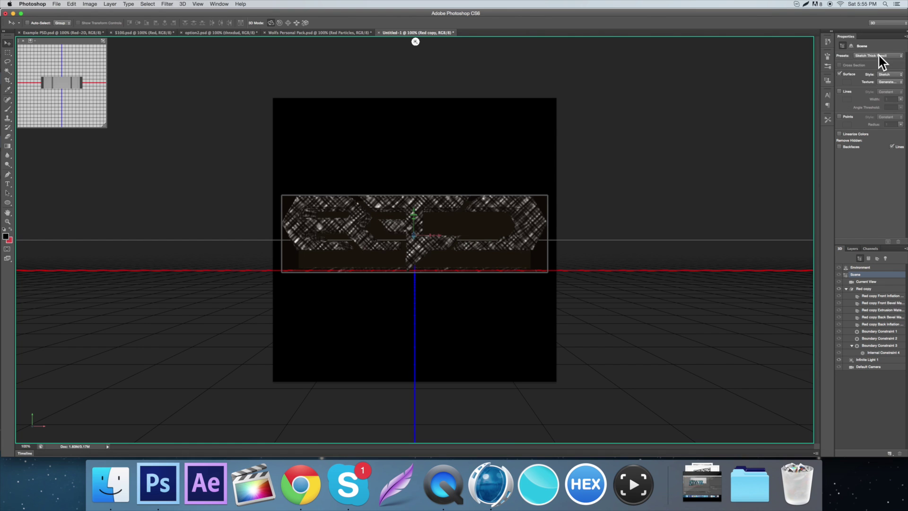
pyautogui.click(879, 57)
pyautogui.click(873, 81)
pyautogui.click(877, 56)
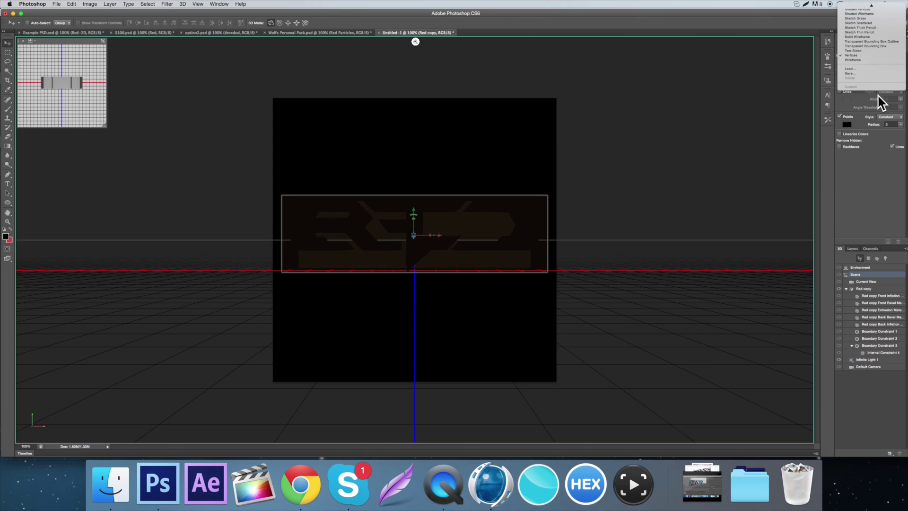
pyautogui.click(862, 4)
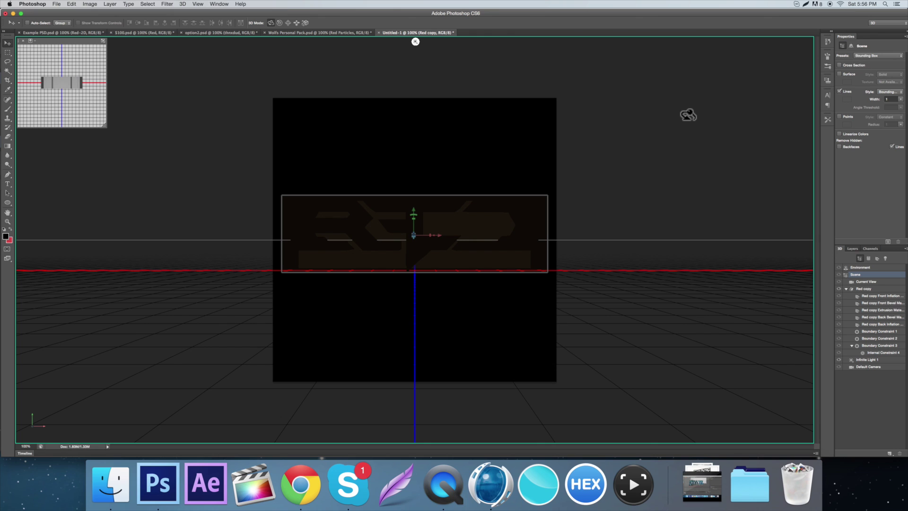
pyautogui.click(870, 56)
pyautogui.click(870, 59)
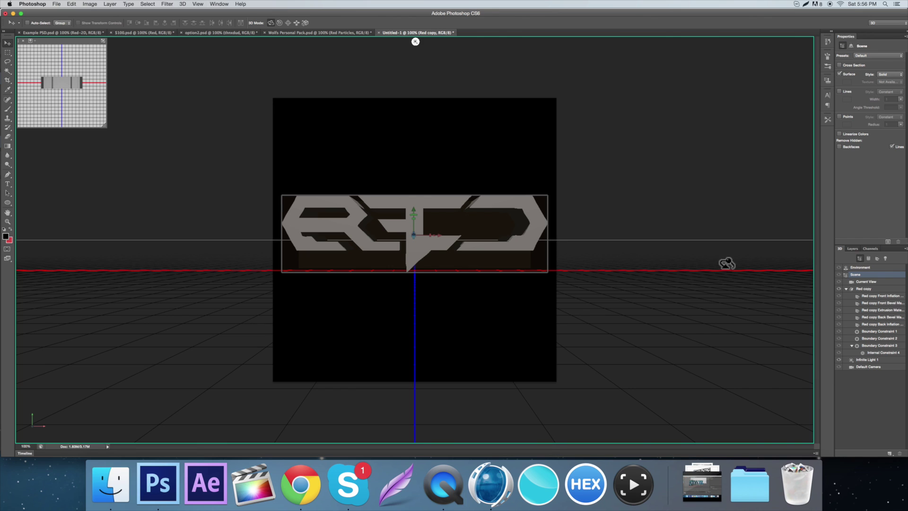
# Expand and collapse the Red copy 3D scene entries in the 3D and Layers panels
pyautogui.click(847, 289)
pyautogui.click(846, 289)
pyautogui.click(846, 289)
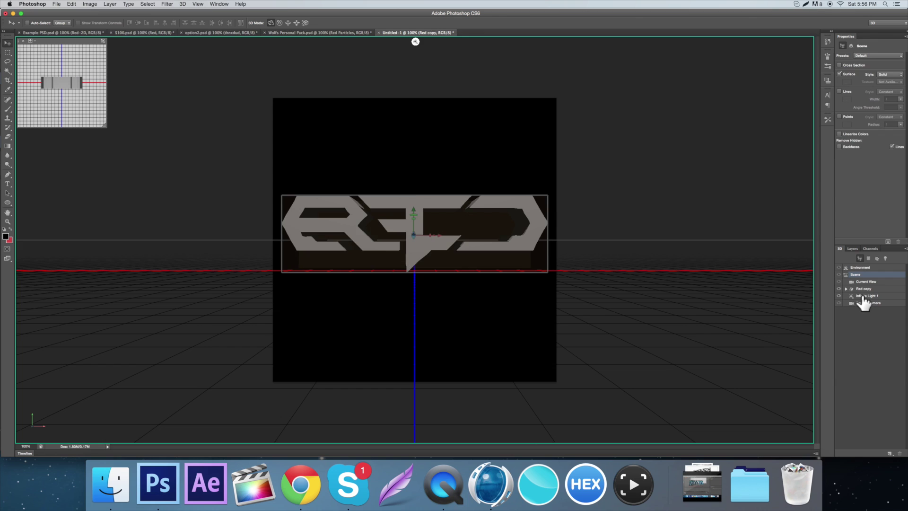
pyautogui.click(865, 296)
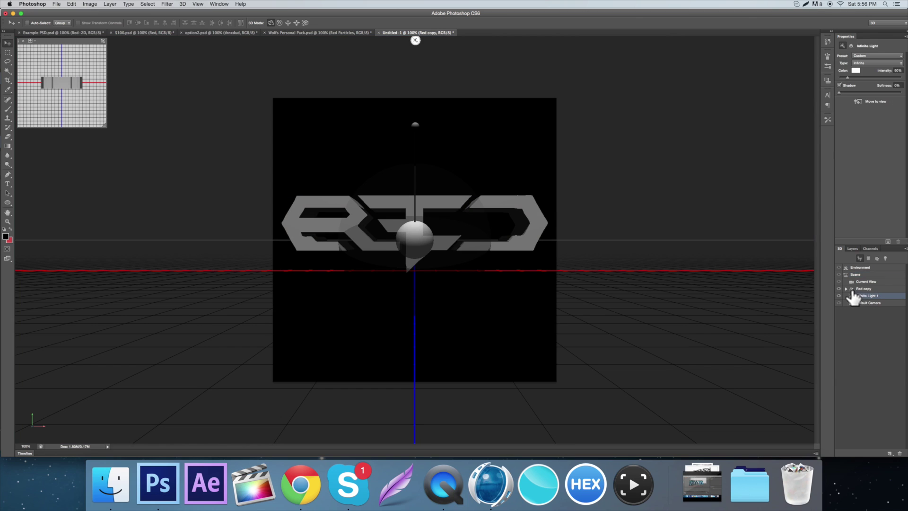
pyautogui.click(852, 248)
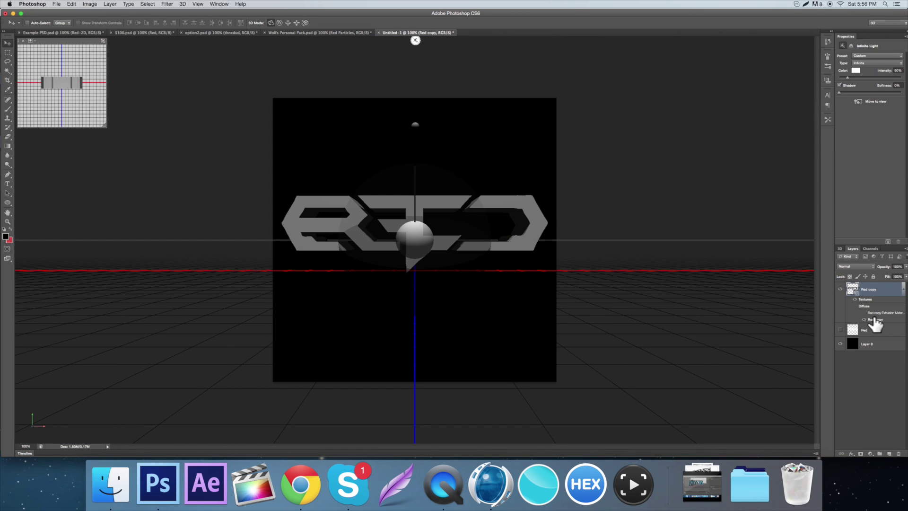
pyautogui.doubleClick(855, 289)
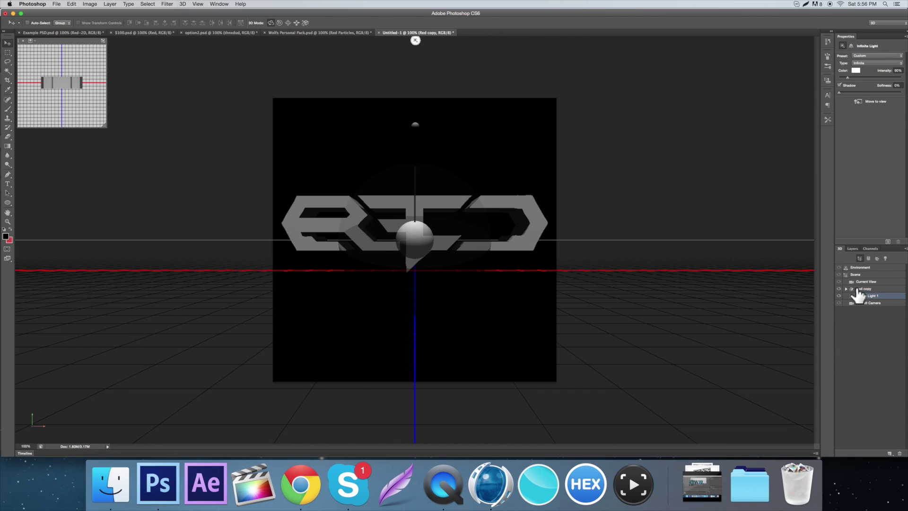
pyautogui.click(853, 249)
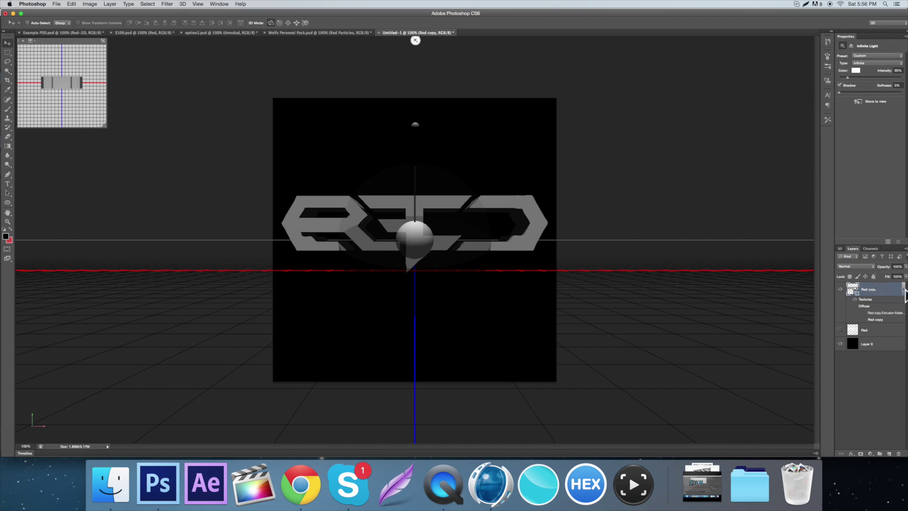
pyautogui.click(902, 288)
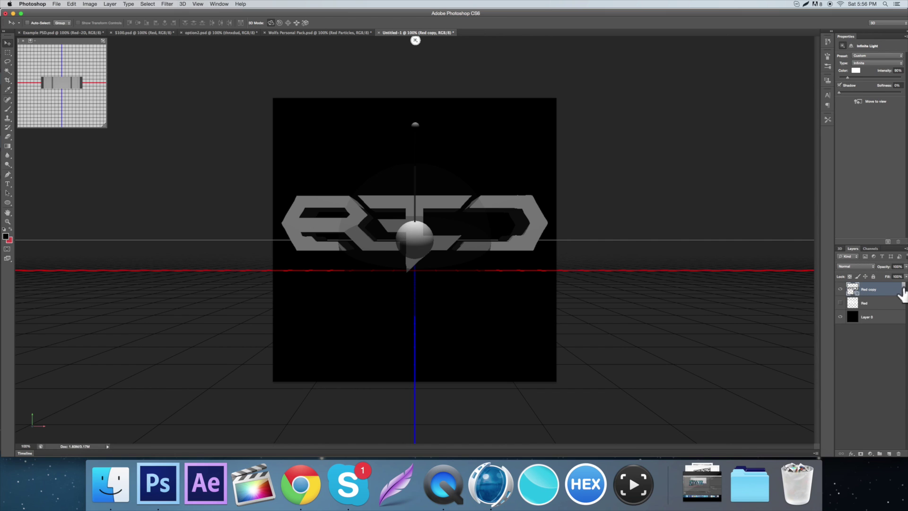
# Reselect the Red copy layer and convert it to a Smart Object from its context menu
pyautogui.rightClick(860, 297)
pyautogui.click(885, 291)
pyautogui.click(863, 255)
pyautogui.click(840, 249)
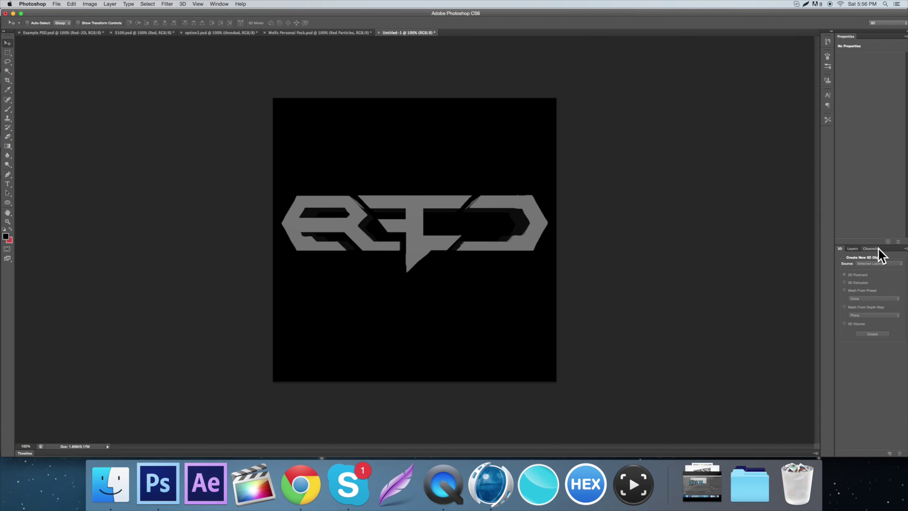
pyautogui.click(852, 248)
pyautogui.click(868, 289)
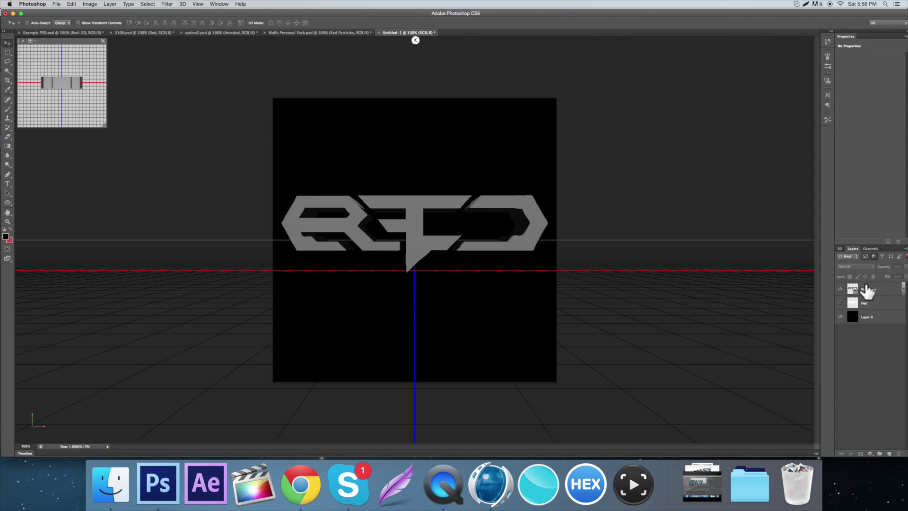
pyautogui.click(840, 248)
pyautogui.click(851, 248)
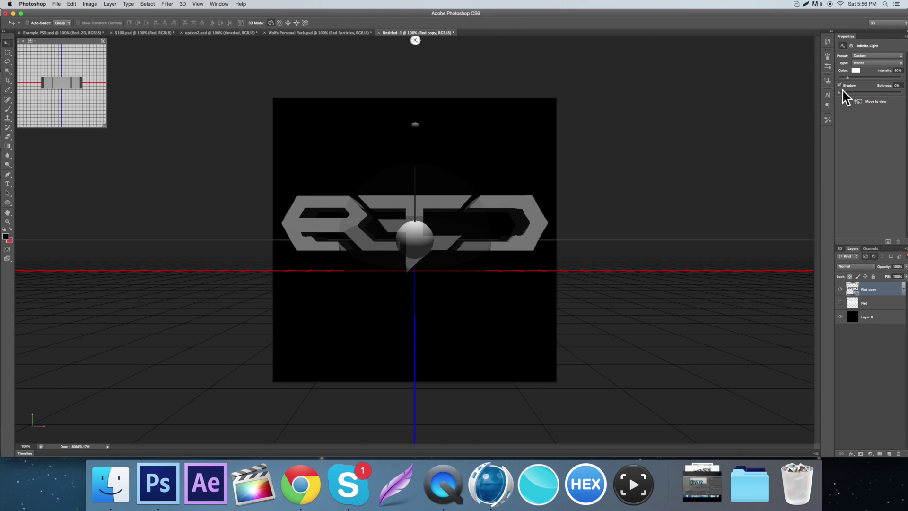
pyautogui.rightClick(881, 291)
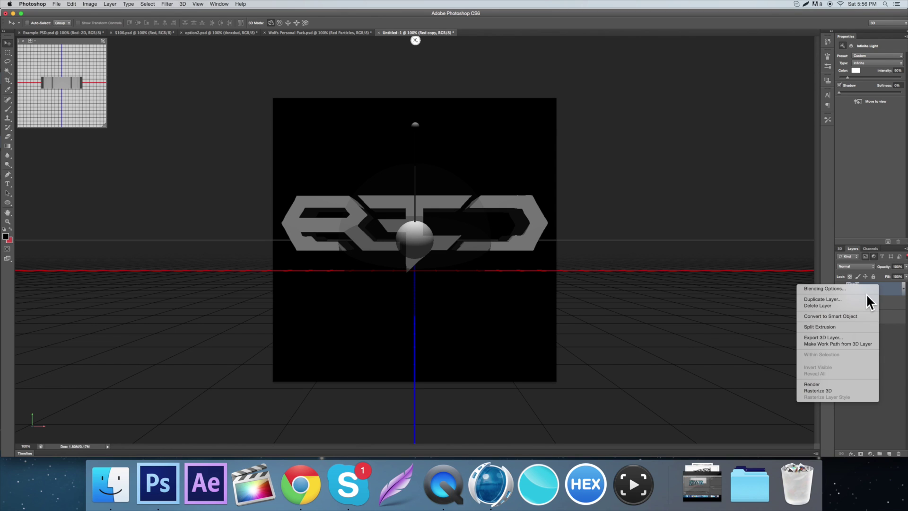
pyautogui.click(856, 314)
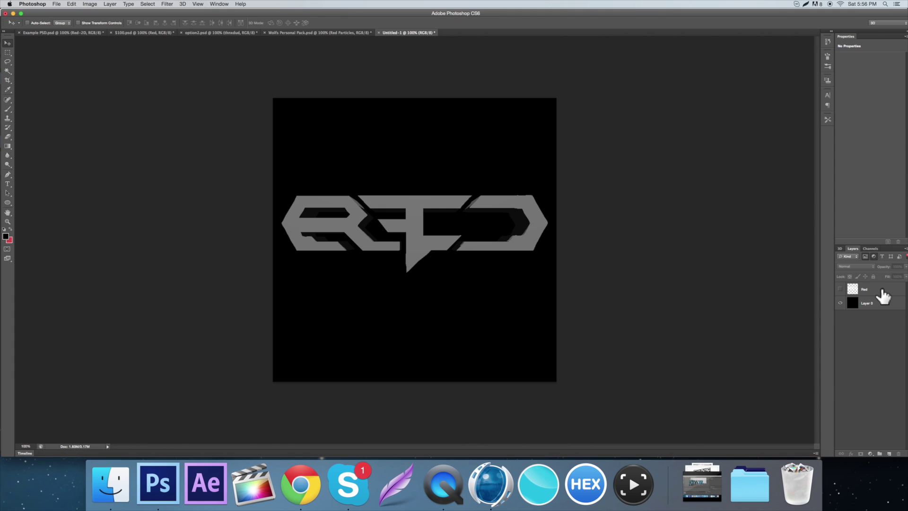
# Restore Red copy, hide the black Layer 0, zoom to 200% and rasterize Red copy
pyautogui.click(873, 257)
pyautogui.click(874, 256)
pyautogui.press('super+j')
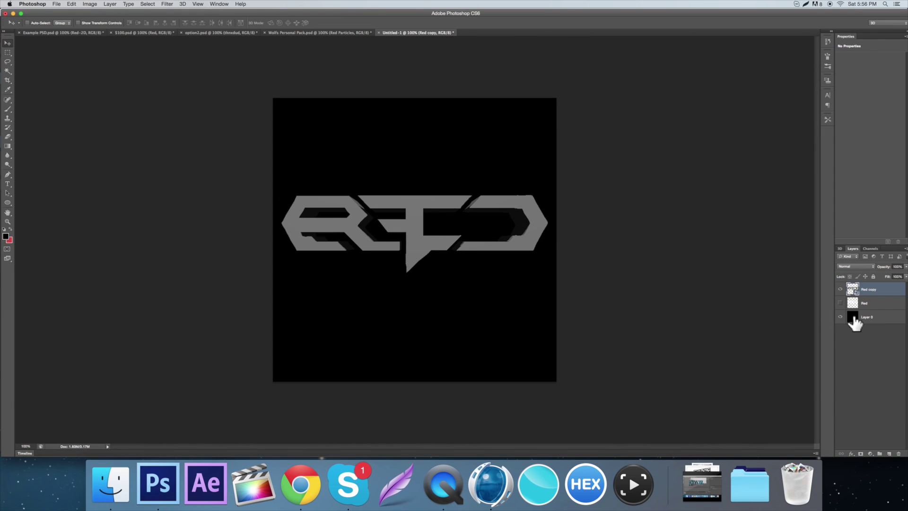
pyautogui.click(840, 317)
pyautogui.press('super+plus')
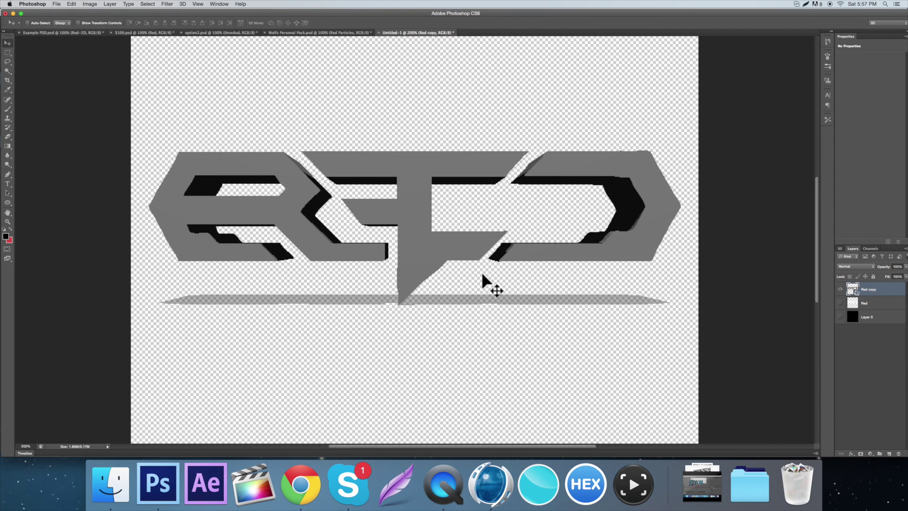
pyautogui.rightClick(868, 289)
pyautogui.click(805, 281)
# Move the Red layer above Red copy, compare it shown and hidden, then zoom to 300%
pyautogui.click(844, 305)
pyautogui.moveTo(845, 305); pyautogui.dragTo(855, 285)
pyautogui.click(841, 289)
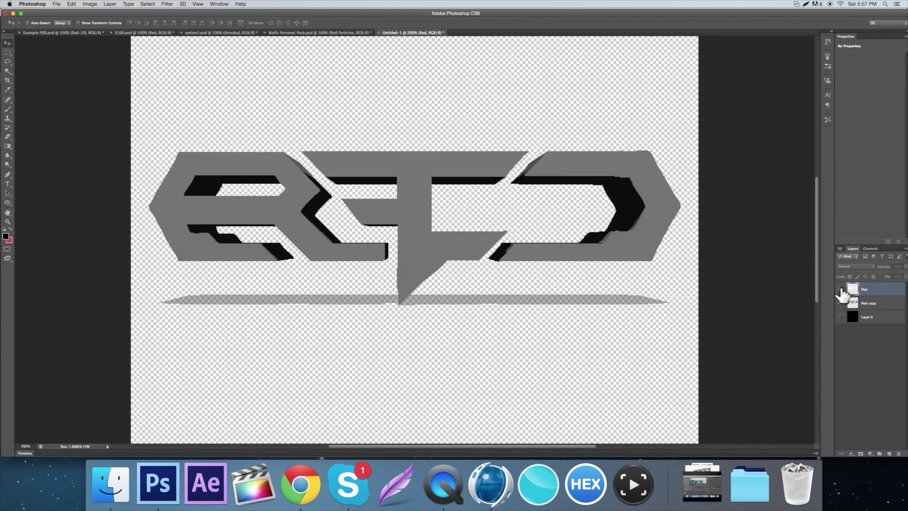
pyautogui.doubleClick(840, 289)
pyautogui.doubleClick(841, 289)
pyautogui.doubleClick(841, 289)
pyautogui.doubleClick(840, 289)
pyautogui.click(841, 289)
pyautogui.doubleClick(841, 289)
pyautogui.click(851, 303)
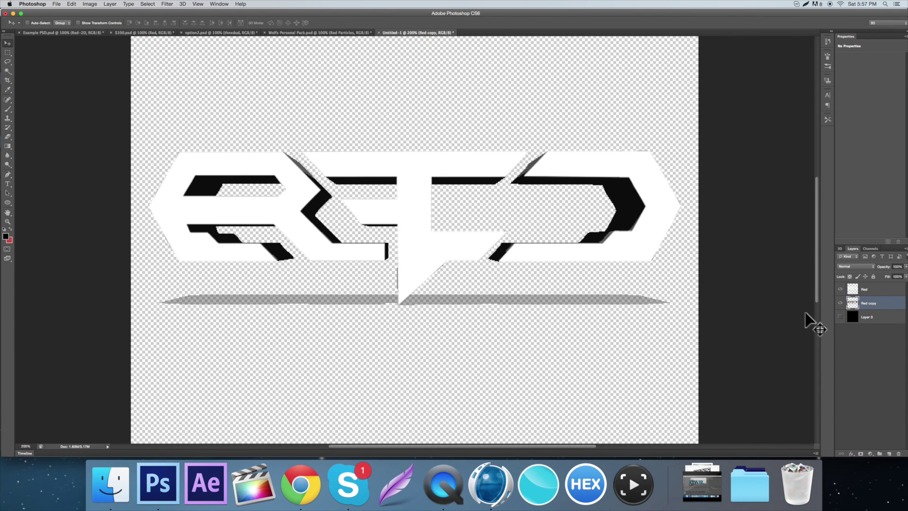
pyautogui.press('super+equal')
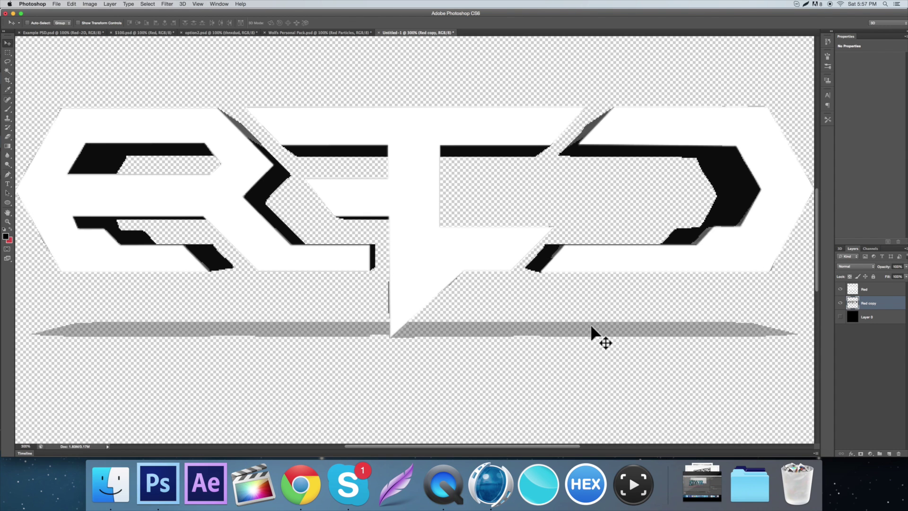
# Trace a closed Pen path around the grey shadow strip beneath the logo
pyautogui.press('p')
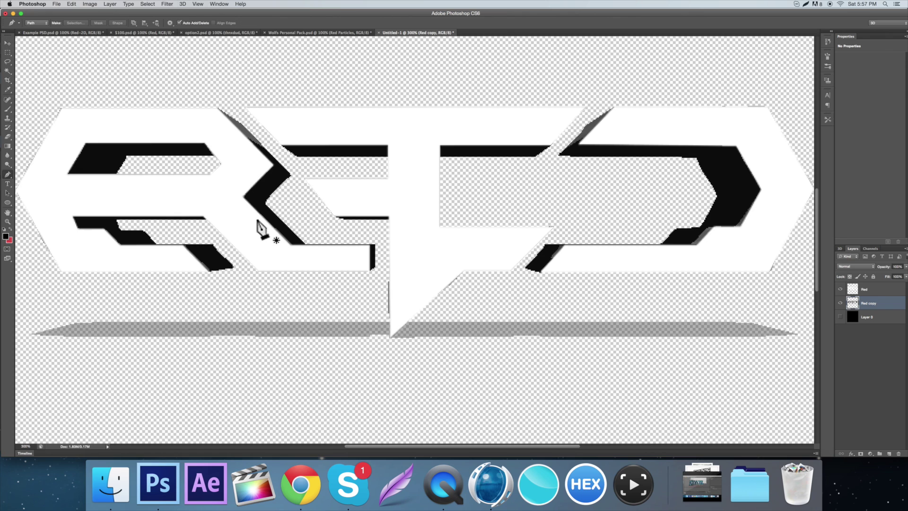
pyautogui.click(390, 273)
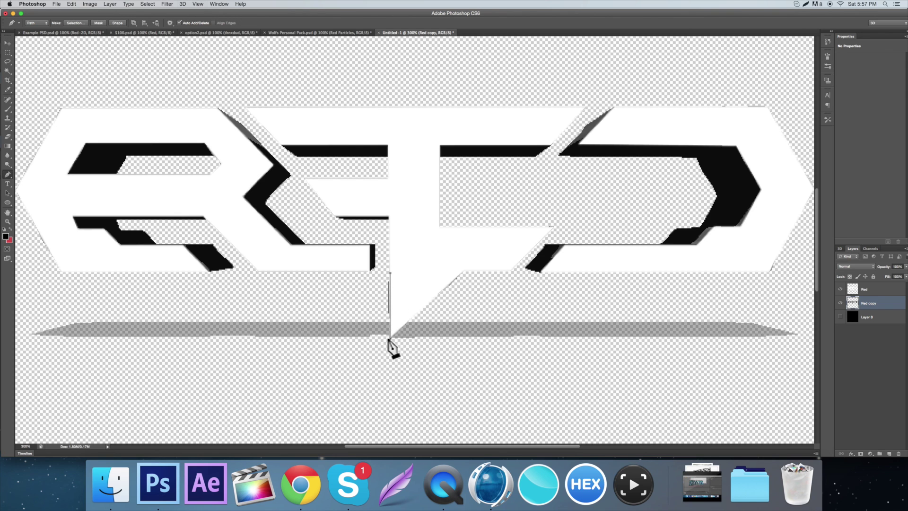
pyautogui.click(444, 286)
pyautogui.click(459, 277)
pyautogui.click(427, 301)
pyautogui.click(726, 294)
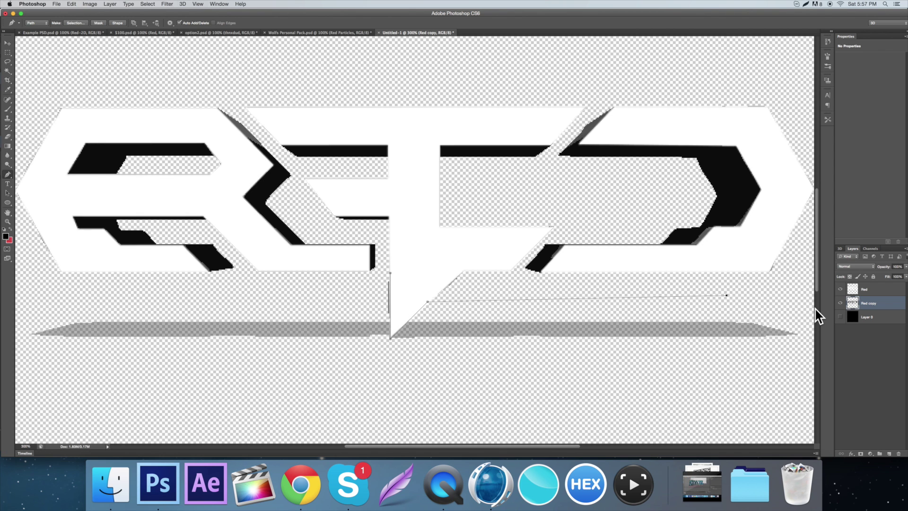
pyautogui.scroll(-8, 616, 193)
pyautogui.scroll(3, 601, 194)
pyautogui.scroll(5, 600, 194)
pyautogui.click(765, 281)
pyautogui.click(799, 308)
pyautogui.click(802, 321)
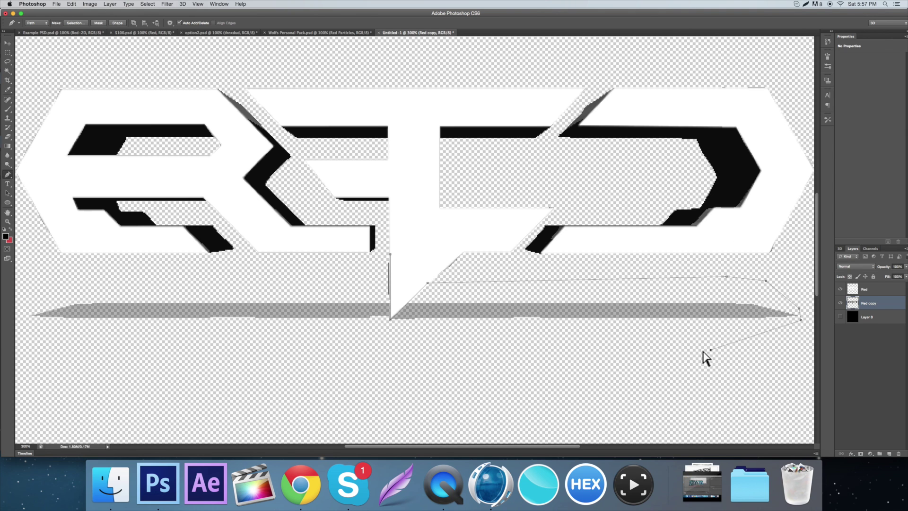
pyautogui.press('super+minus')
pyautogui.click(142, 310)
pyautogui.click(143, 274)
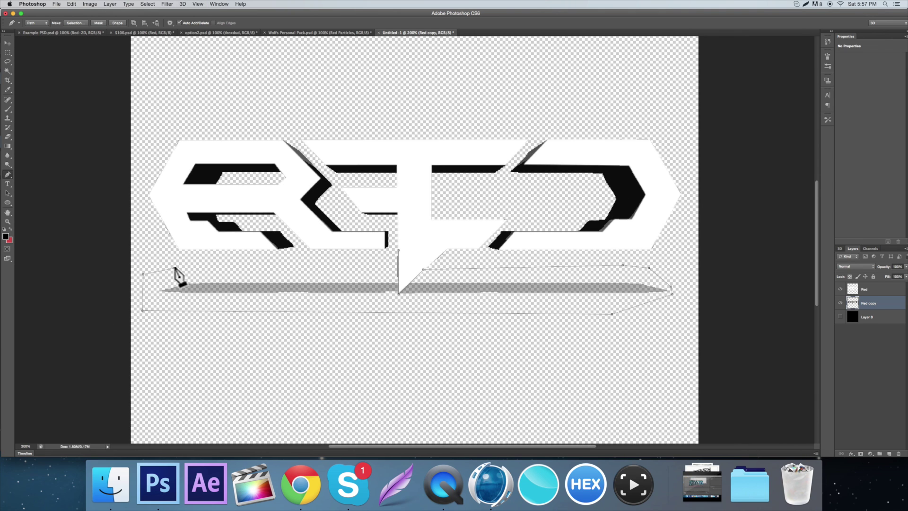
pyautogui.click(399, 251)
# Turn the path into a selection, delete the shadow, deselect and return to the Move tool
pyautogui.rightClick(378, 269)
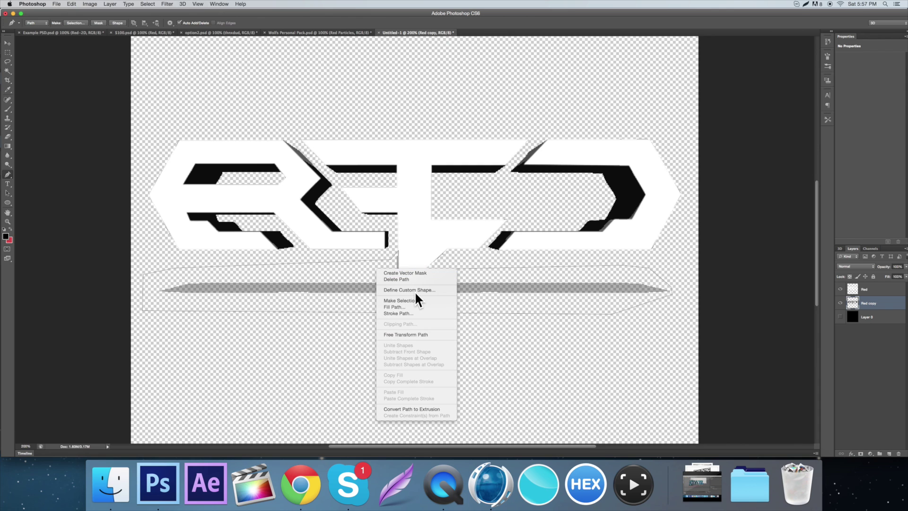
pyautogui.click(413, 299)
pyautogui.press('Return')
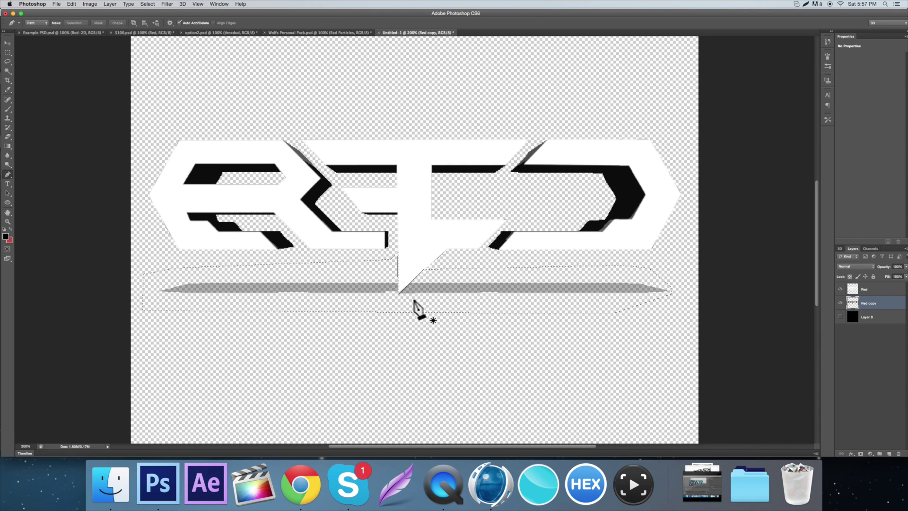
pyautogui.press('Delete')
pyautogui.press('super+d')
pyautogui.press('v')
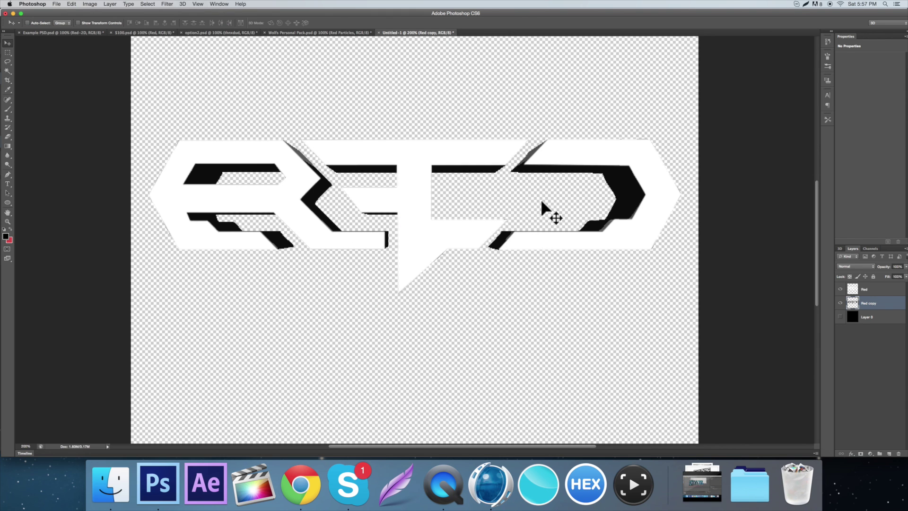
pyautogui.scroll(-5, 462, 189)
pyautogui.scroll(5, 462, 190)
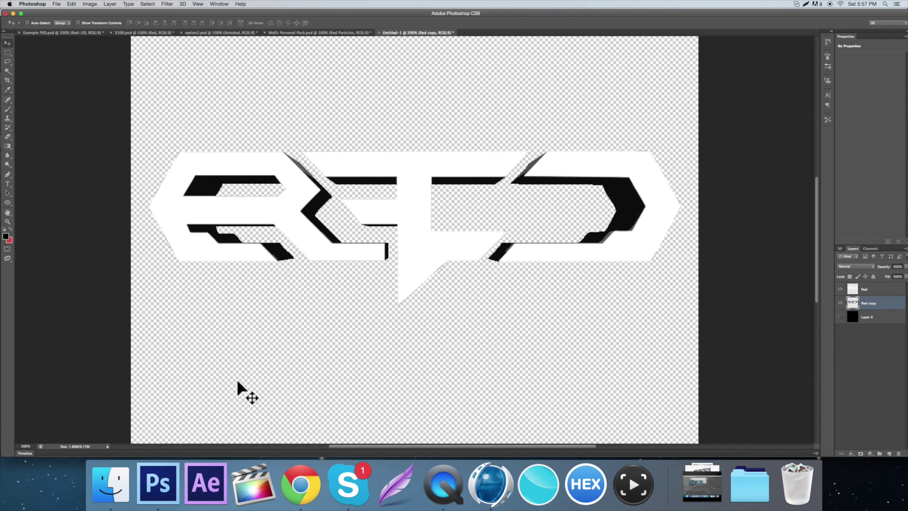
# Add a reversed Gradient Overlay to the Red layer's style and open its gradient
pyautogui.click(856, 294)
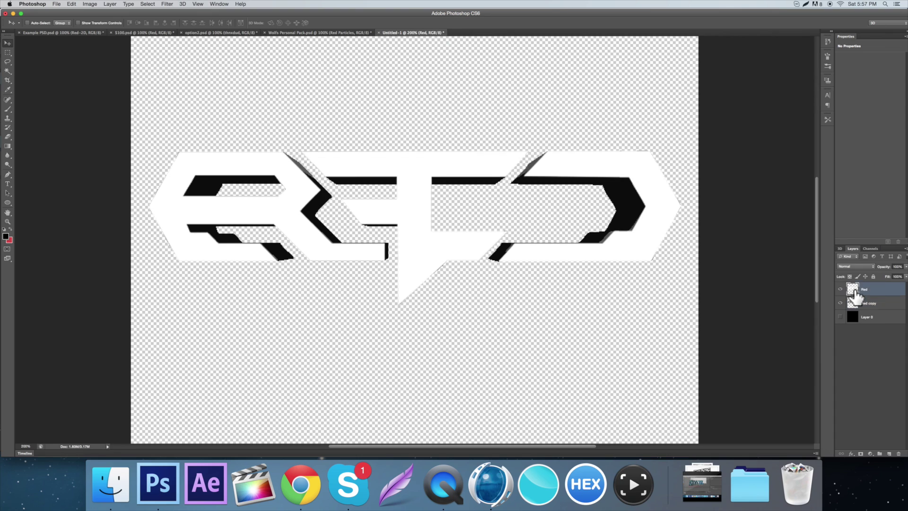
pyautogui.doubleClick(855, 293)
pyautogui.click(675, 261)
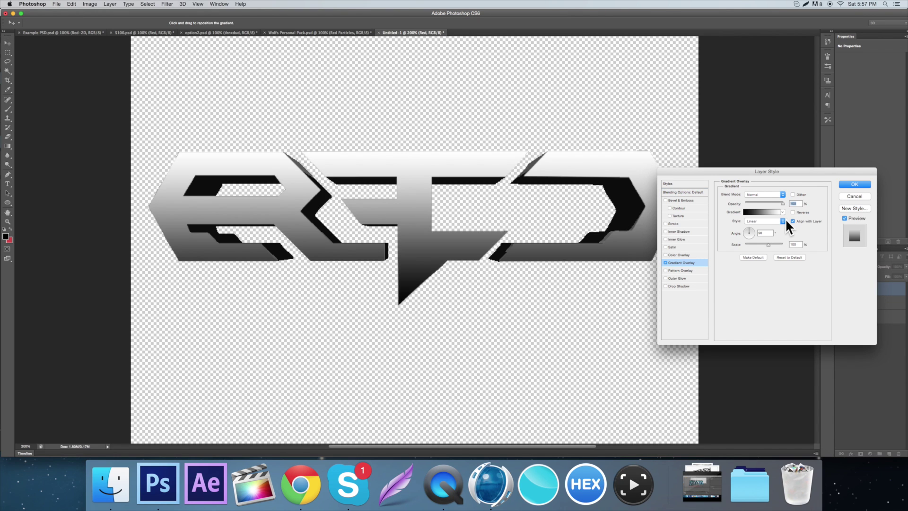
pyautogui.click(793, 213)
pyautogui.click(760, 212)
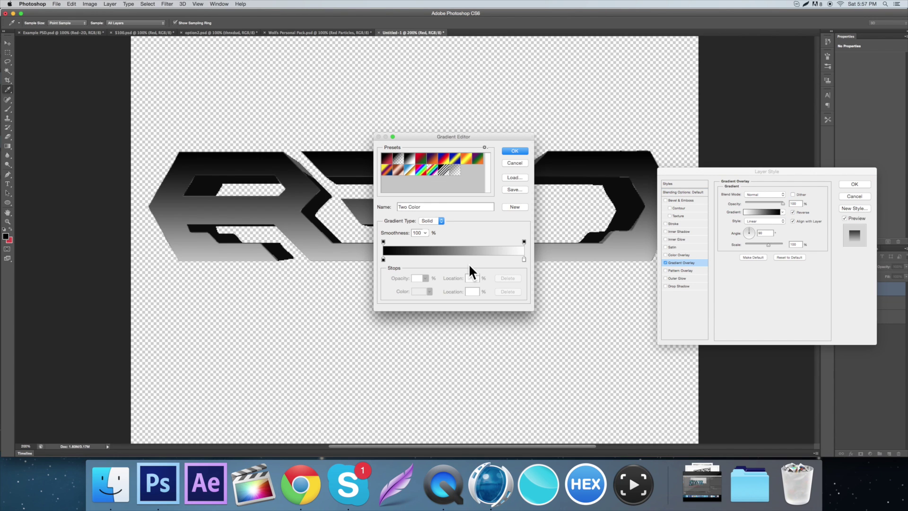
# Move the gradient's white stop to 67% and set the overlay opacity to 79%
pyautogui.doubleClick(524, 259)
pyautogui.click(811, 179)
pyautogui.moveTo(524, 256); pyautogui.dragTo(486, 252)
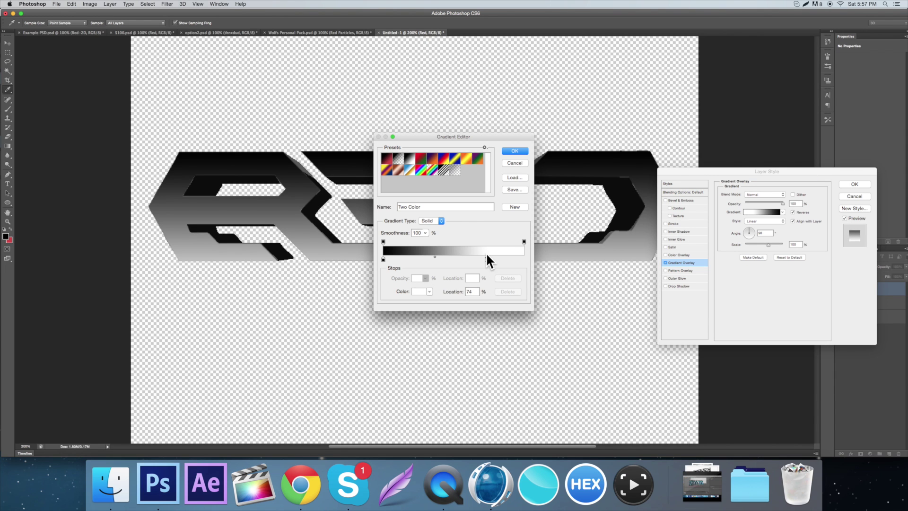
pyautogui.moveTo(462, 136); pyautogui.dragTo(744, 190)
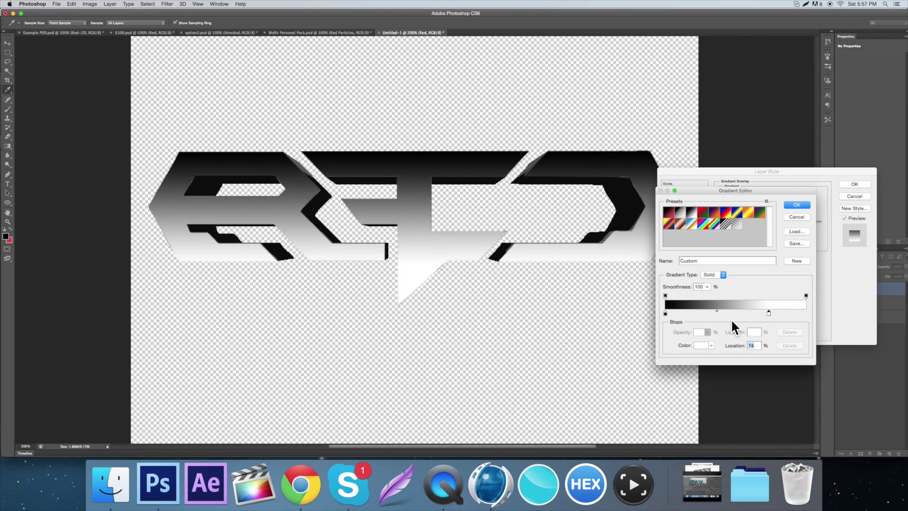
pyautogui.moveTo(769, 316); pyautogui.dragTo(748, 312)
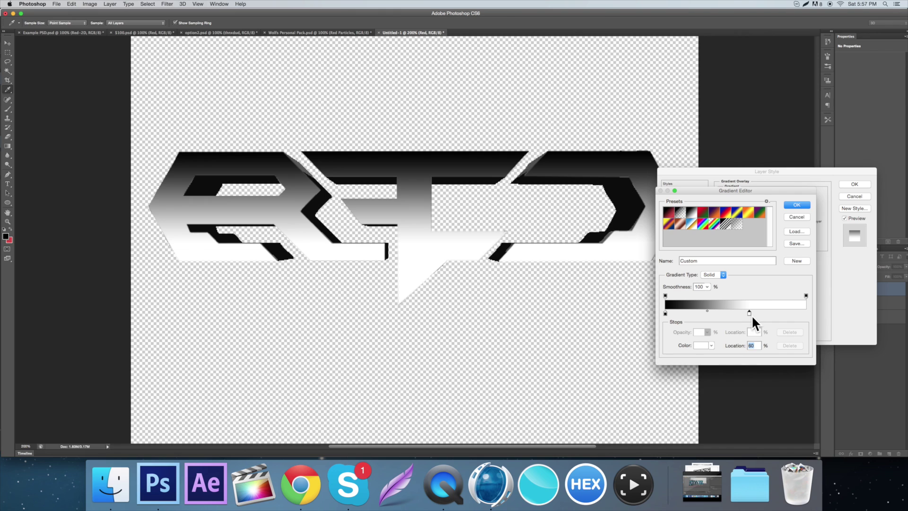
pyautogui.click(797, 204)
pyautogui.moveTo(768, 201); pyautogui.dragTo(779, 201)
# Add a white Color Dodge Inner Glow to the logo, sized 27 px
pyautogui.click(689, 239)
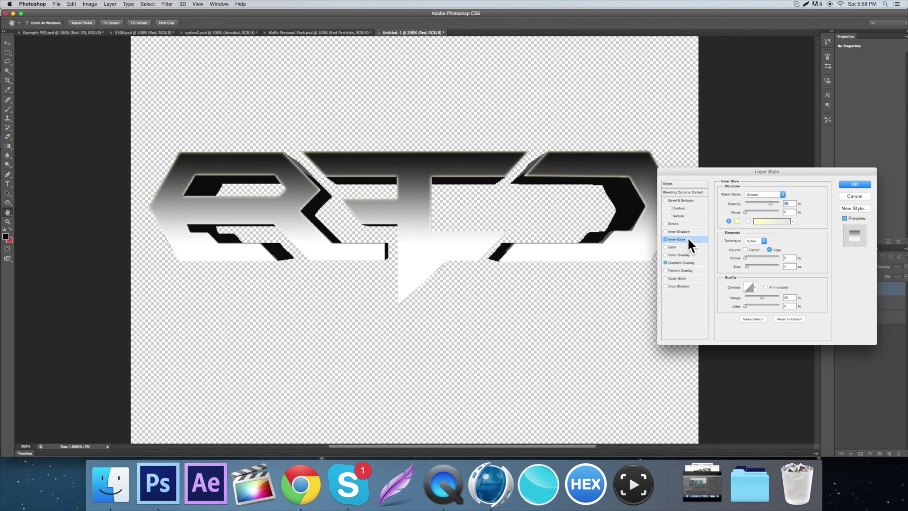
pyautogui.moveTo(751, 262); pyautogui.dragTo(748, 263)
pyautogui.click(736, 221)
pyautogui.click(662, 177)
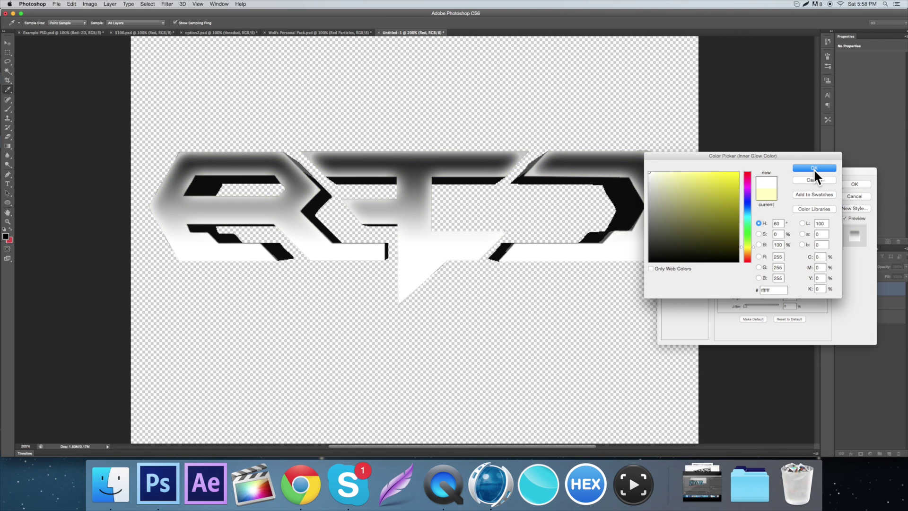
pyautogui.click(813, 170)
pyautogui.click(763, 194)
pyautogui.click(760, 199)
pyautogui.moveTo(742, 265); pyautogui.dragTo(747, 263)
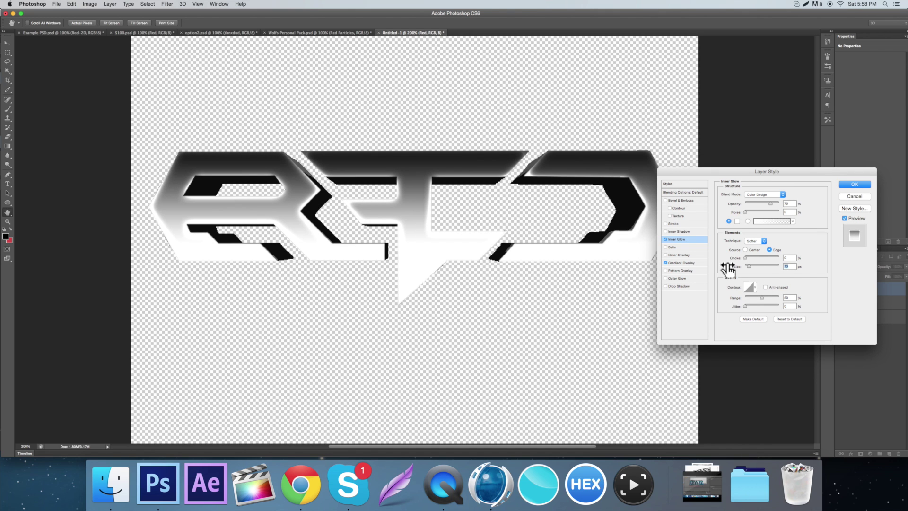
# Try a Color Overlay, remove it, and add a Satin effect with 74 px distance
pyautogui.click(676, 254)
pyautogui.click(666, 253)
pyautogui.click(671, 246)
pyautogui.moveTo(762, 226)
pyautogui.mouseDown()
pyautogui.moveTo(756, 234)
pyautogui.moveTo(774, 225)
pyautogui.moveTo(748, 199)
pyautogui.mouseUp()
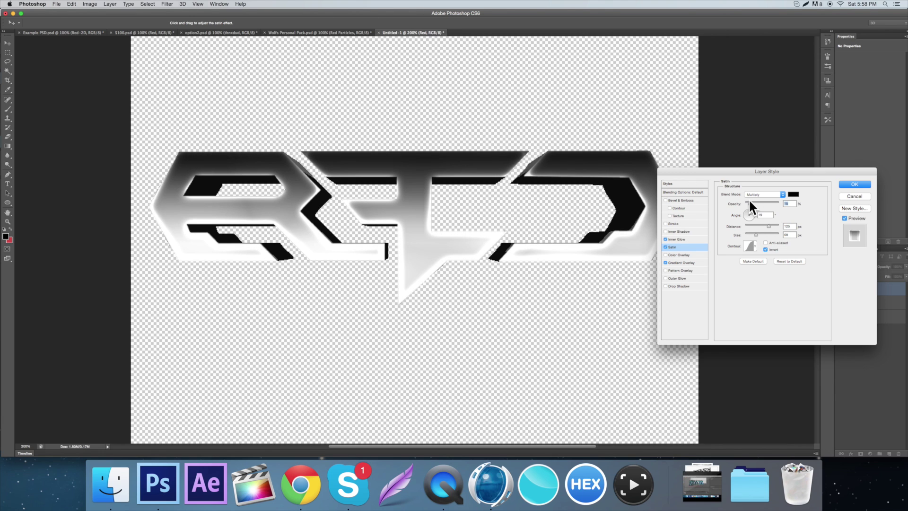
# Set the Inner Glow to 7 px at 40% opacity, apply the style and zoom out
pyautogui.click(682, 239)
pyautogui.click(746, 265)
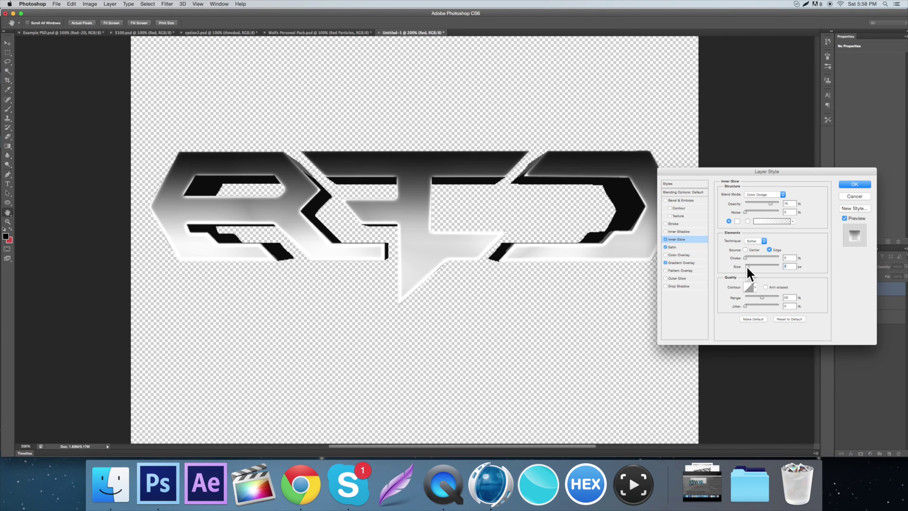
pyautogui.moveTo(759, 202); pyautogui.dragTo(757, 202)
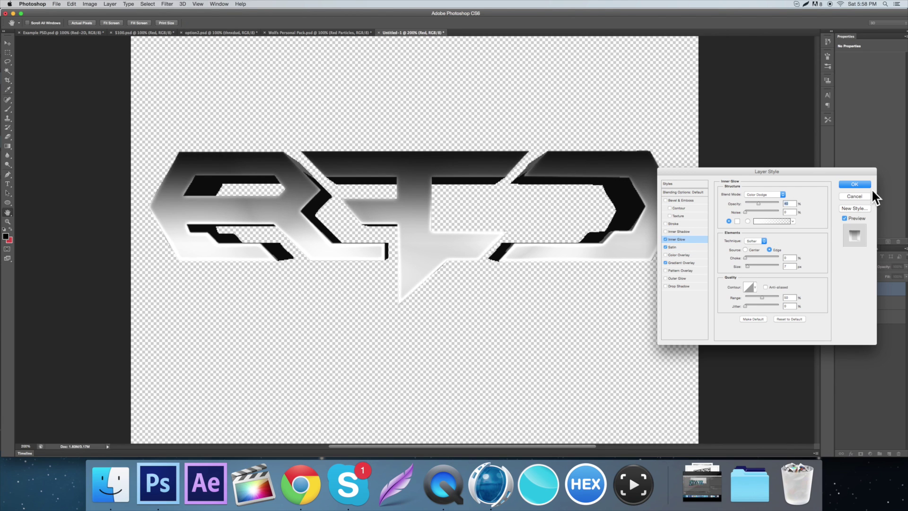
pyautogui.click(855, 184)
pyautogui.press('v')
pyautogui.press('super+minus')
# Zoom around the logo, then nudge the Red-2D artwork in the finished Example PSD
pyautogui.press('super+minus')
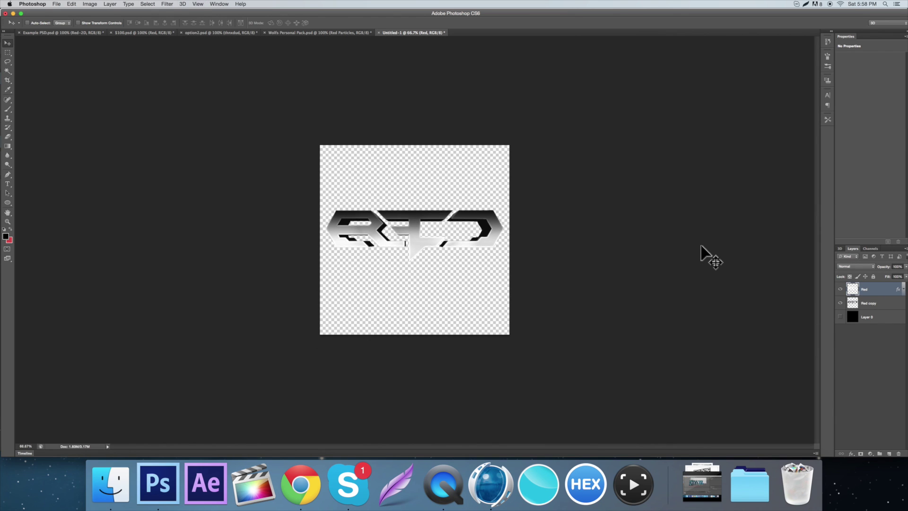
pyautogui.press('super+plus')
pyautogui.press('super+plus')
pyautogui.press('super+minus')
pyautogui.press('super+minus')
pyautogui.press('super+plus')
pyautogui.press('super+plus')
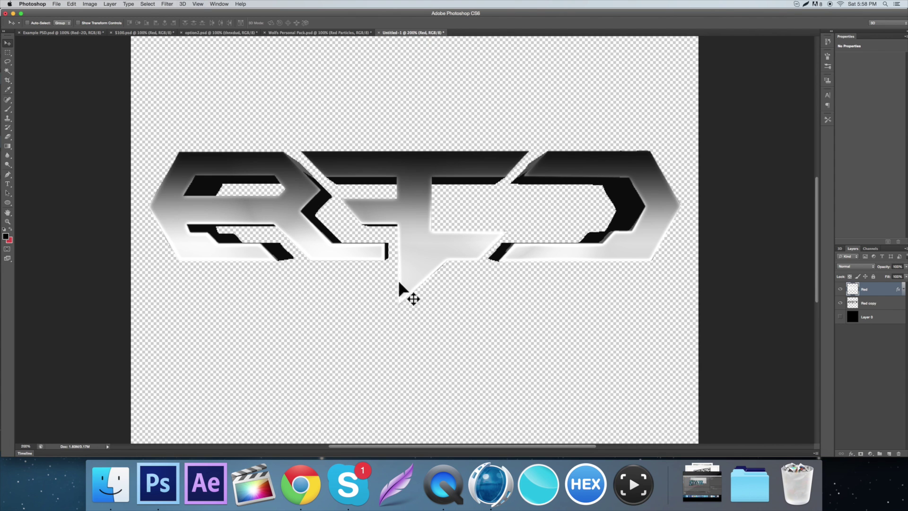
pyautogui.click(32, 32)
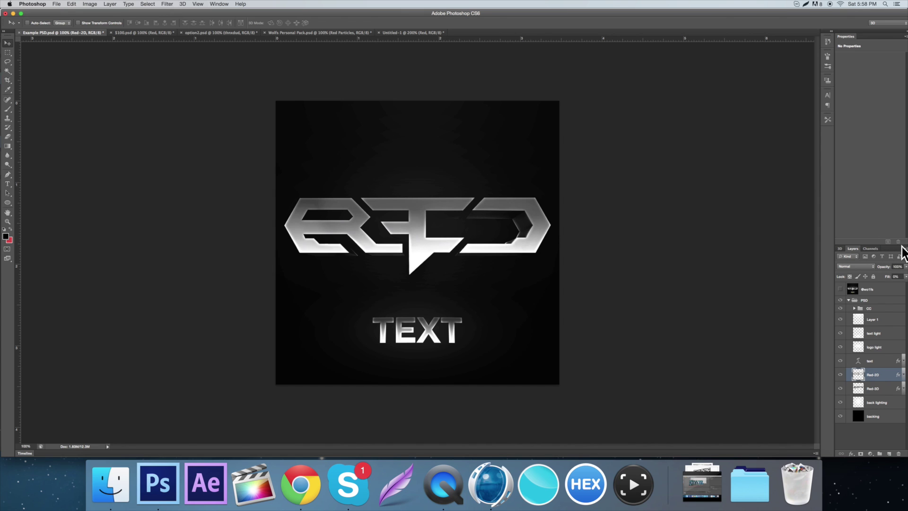
pyautogui.moveTo(456, 294); pyautogui.dragTo(525, 297)
# Hide Red-2D and toggle Red-3D off and on to compare, then go back to Untitled-1
pyautogui.click(840, 374)
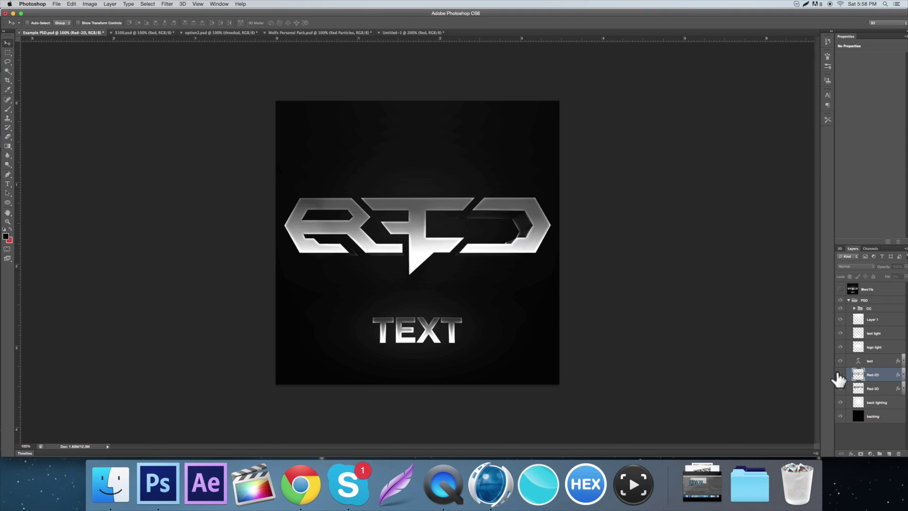
pyautogui.click(840, 388)
pyautogui.click(840, 388)
pyautogui.click(419, 33)
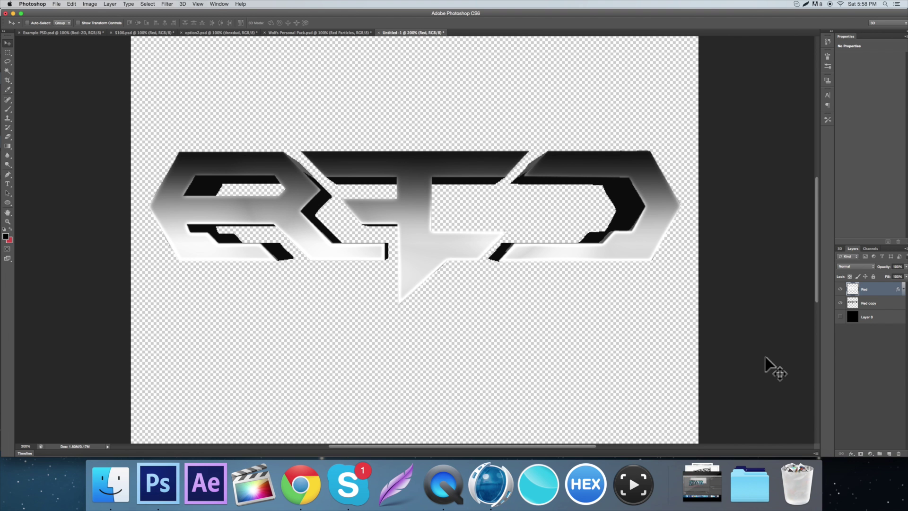
# Toggle the Red layer's visibility, then lower its inner glow opacity to 10%
pyautogui.click(841, 289)
pyautogui.click(854, 304)
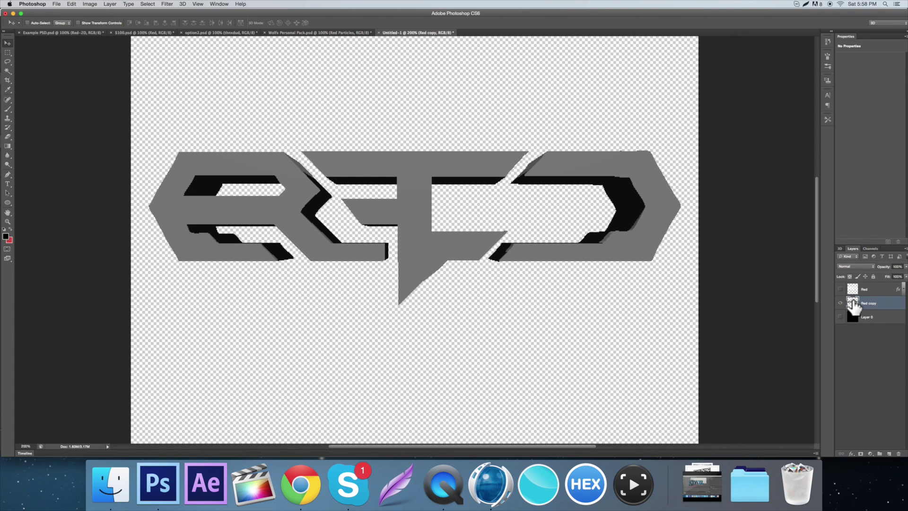
pyautogui.click(841, 289)
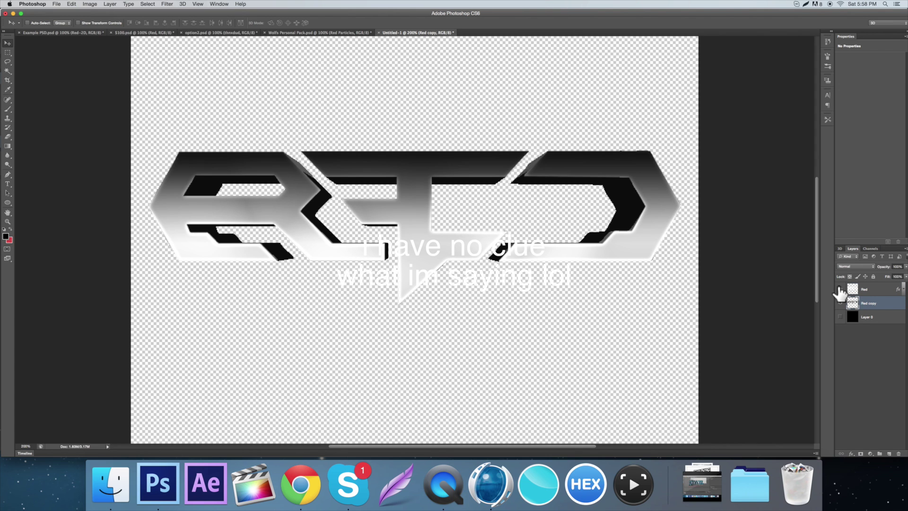
pyautogui.doubleClick(854, 291)
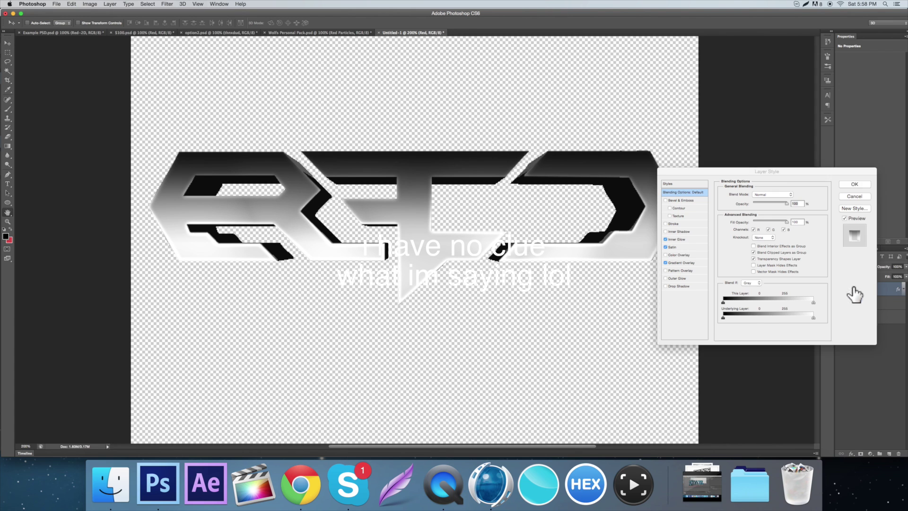
pyautogui.click(682, 240)
pyautogui.moveTo(750, 203); pyautogui.dragTo(748, 201)
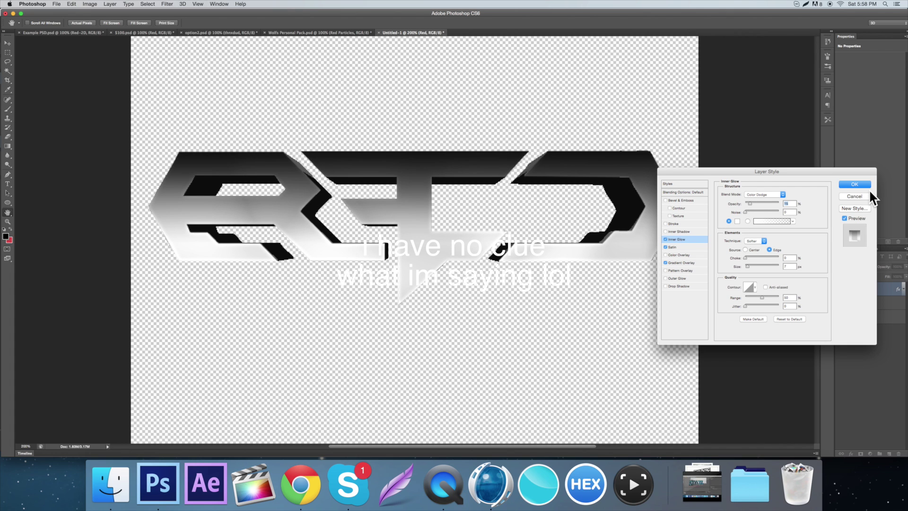
pyautogui.click(852, 180)
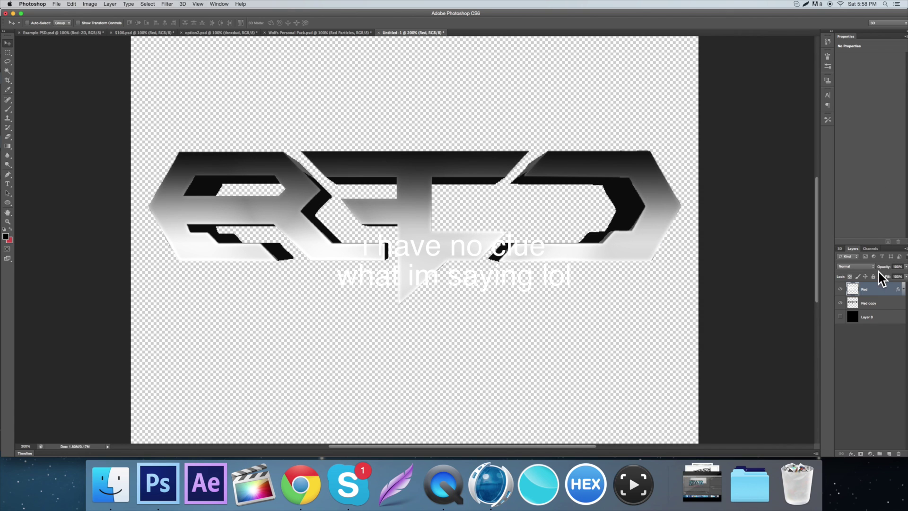
# Review the Red and Red copy layer styles without changing anything
pyautogui.doubleClick(857, 294)
pyautogui.click(682, 239)
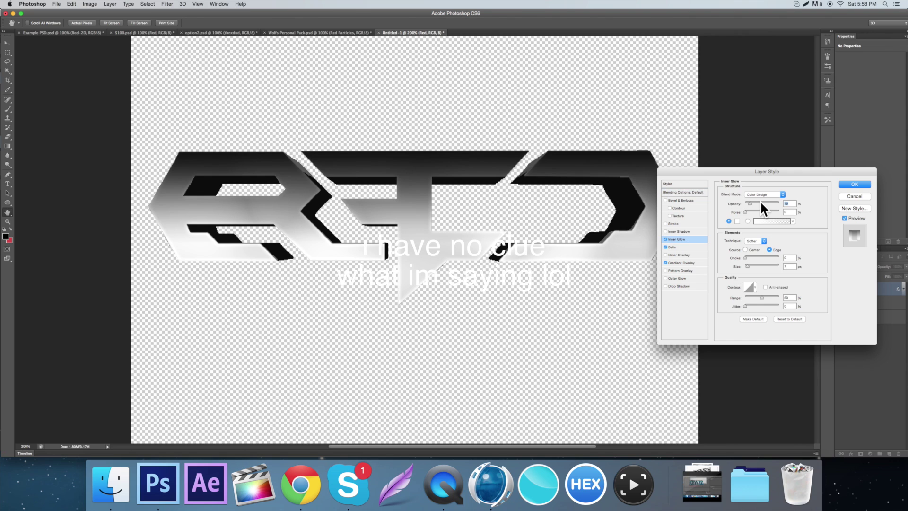
pyautogui.click(854, 184)
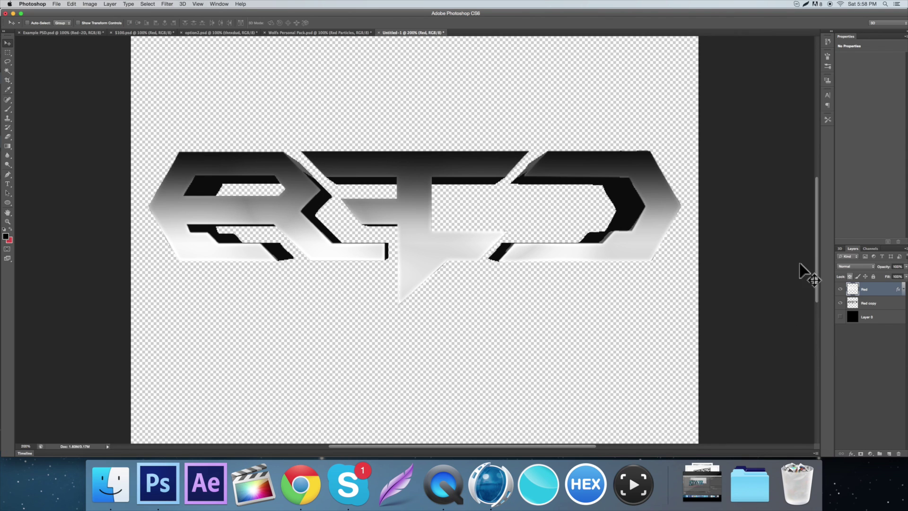
pyautogui.doubleClick(867, 306)
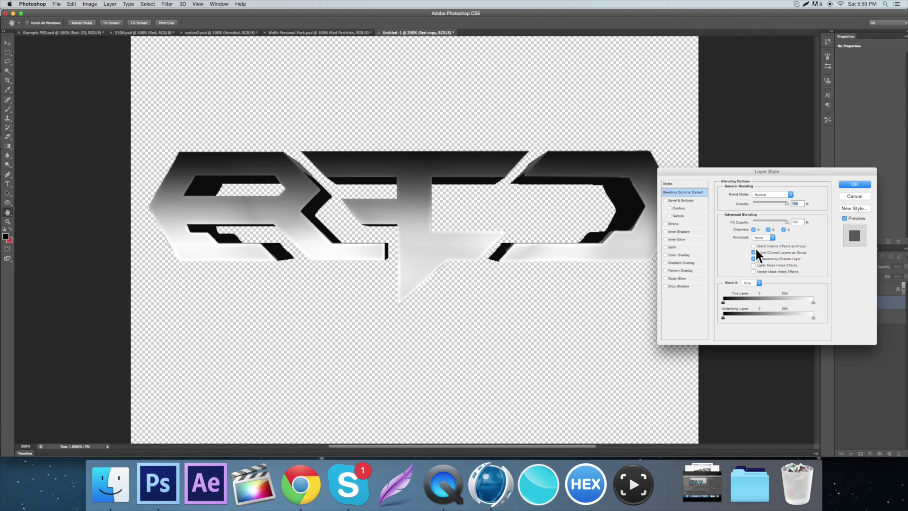
pyautogui.click(856, 184)
# Inspect the Red-3D layer style in Example PSD without changing it
pyautogui.press('v')
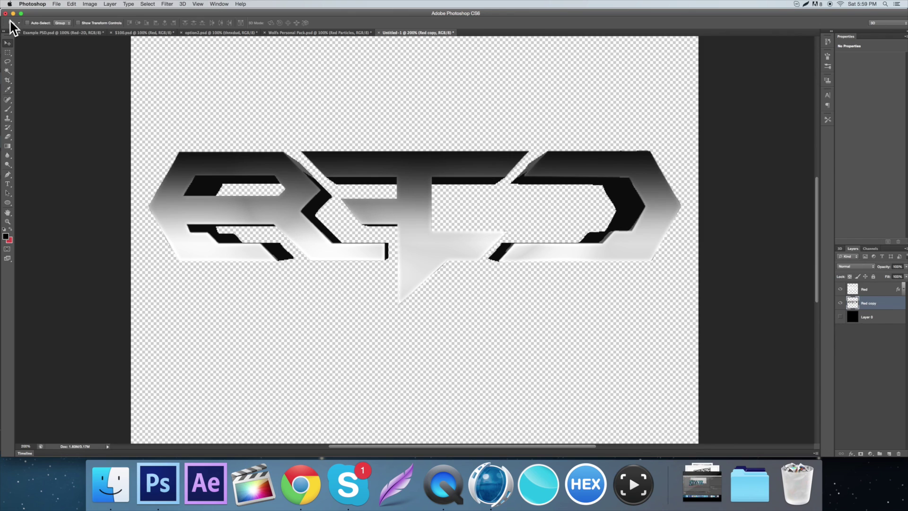
pyautogui.click(35, 33)
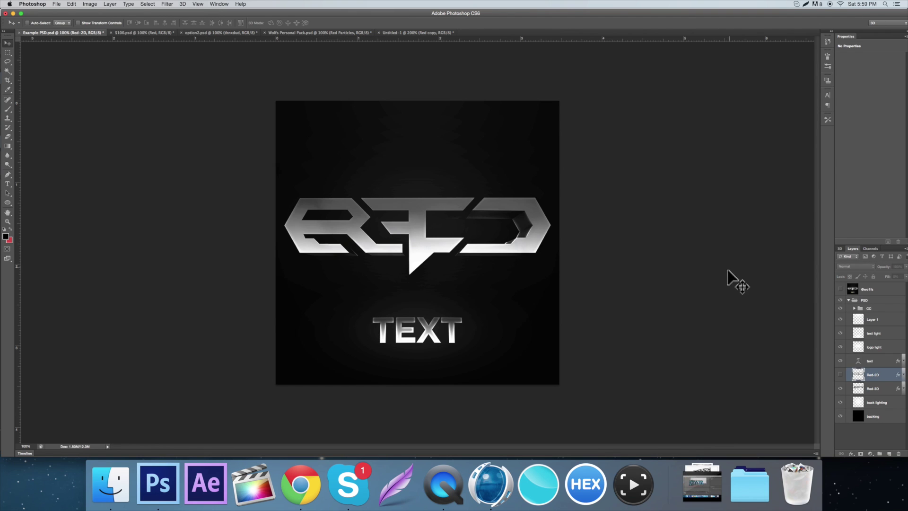
pyautogui.doubleClick(841, 388)
pyautogui.doubleClick(881, 388)
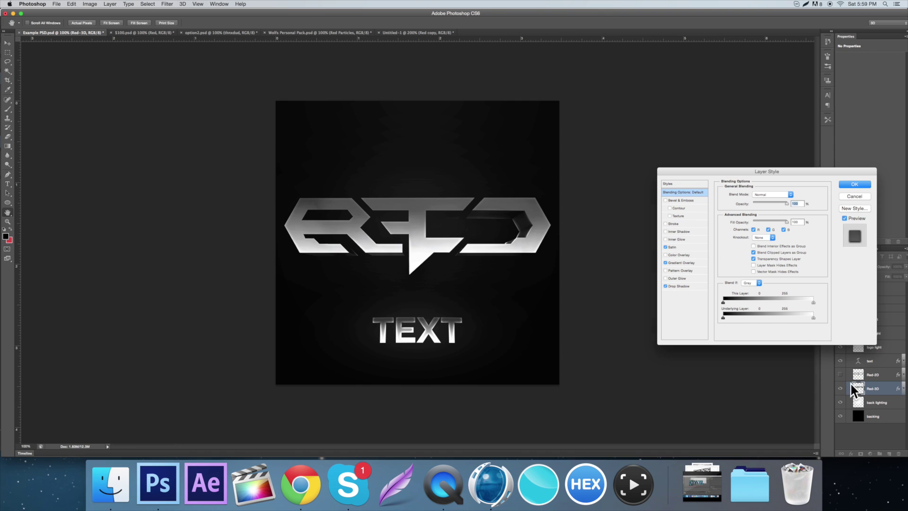
pyautogui.click(854, 196)
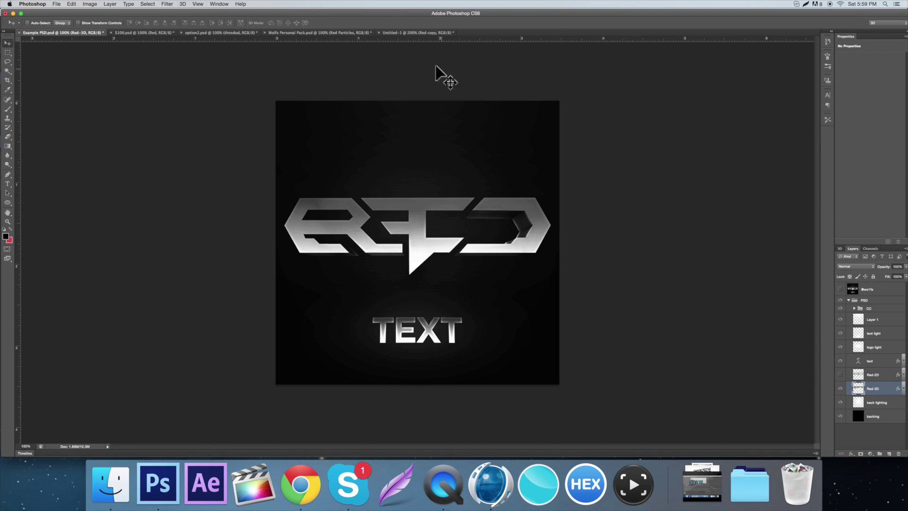
# In Untitled-1, make the black Layer 0 background visible behind the logo
pyautogui.click(440, 33)
pyautogui.scroll(-5, 639, 162)
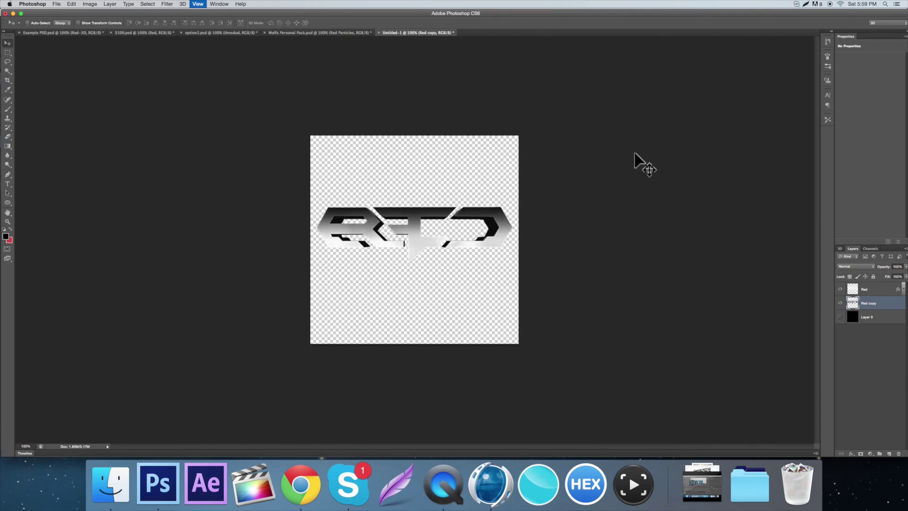
pyautogui.scroll(5, 639, 163)
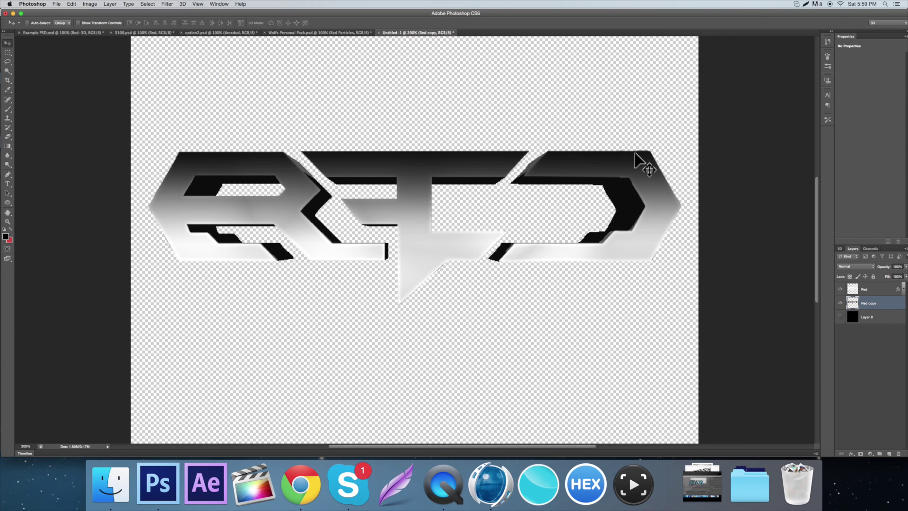
pyautogui.click(841, 316)
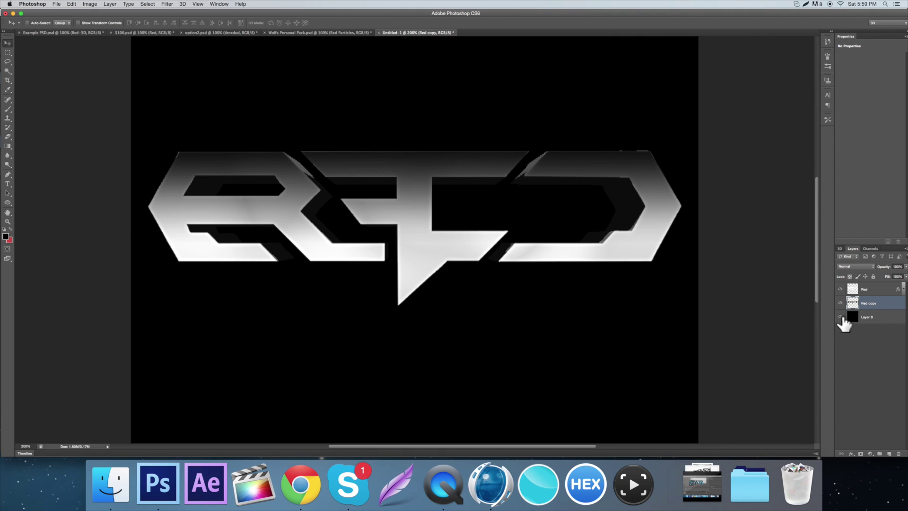
# Hide the background and give Red copy a white Color Dodge colour overlay at 32% opacity
pyautogui.click(841, 316)
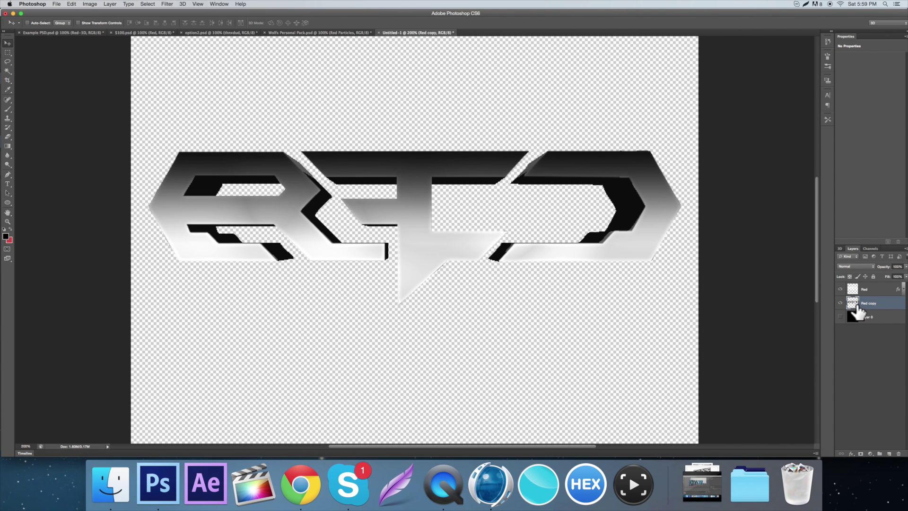
pyautogui.doubleClick(857, 306)
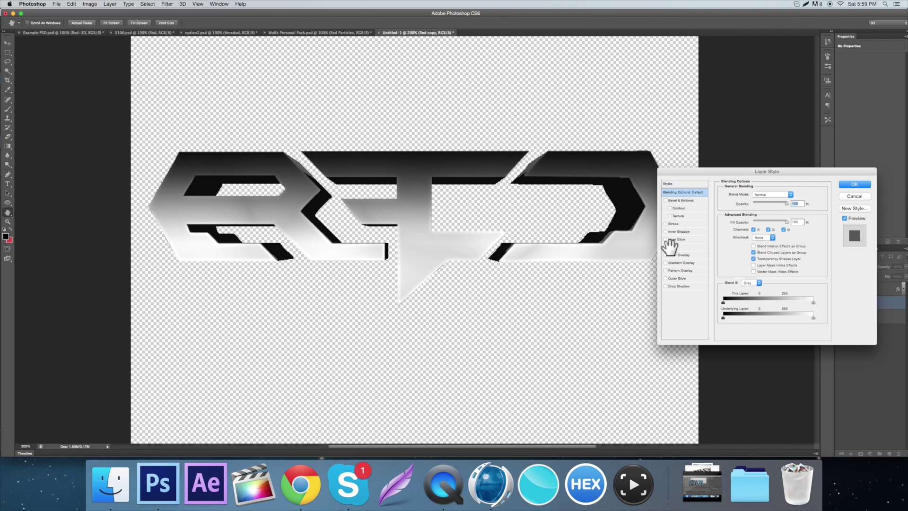
pyautogui.click(676, 255)
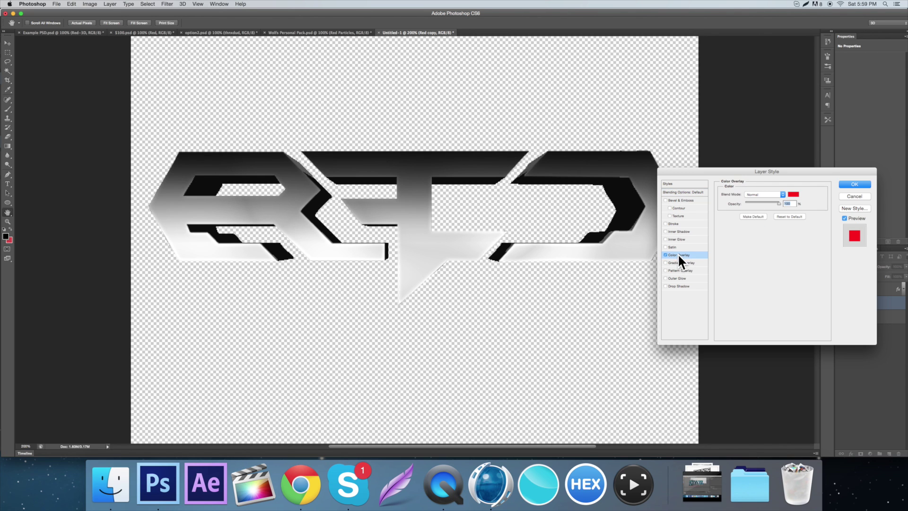
pyautogui.click(799, 198)
pyautogui.click(707, 184)
pyautogui.moveTo(707, 184); pyautogui.dragTo(649, 173)
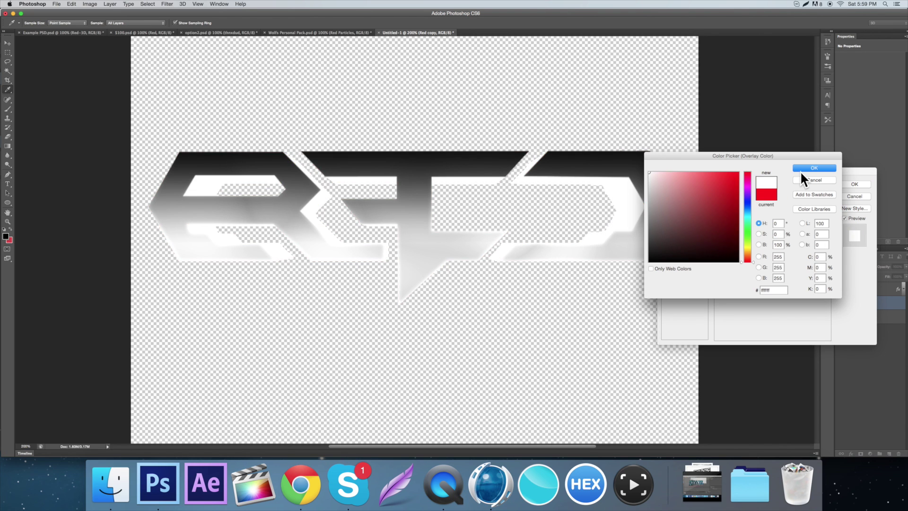
pyautogui.click(812, 167)
pyautogui.click(765, 194)
pyautogui.click(764, 245)
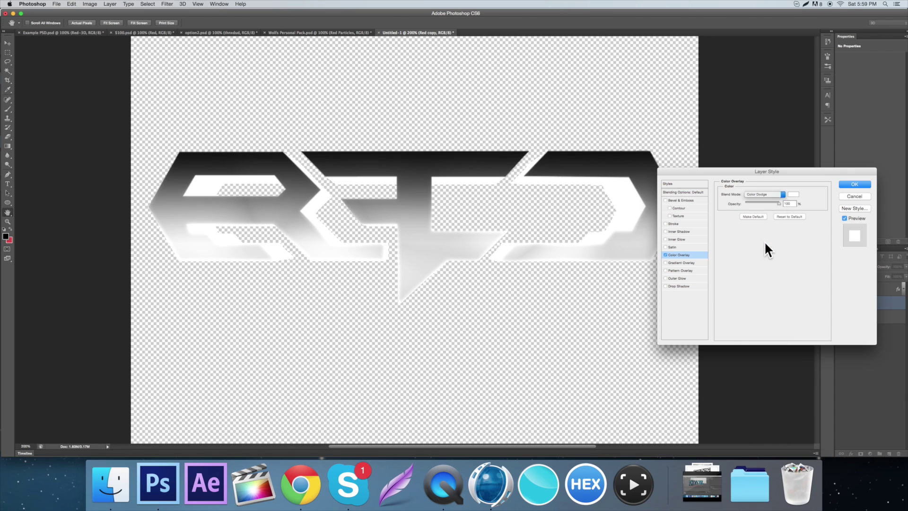
pyautogui.moveTo(762, 205); pyautogui.dragTo(748, 201)
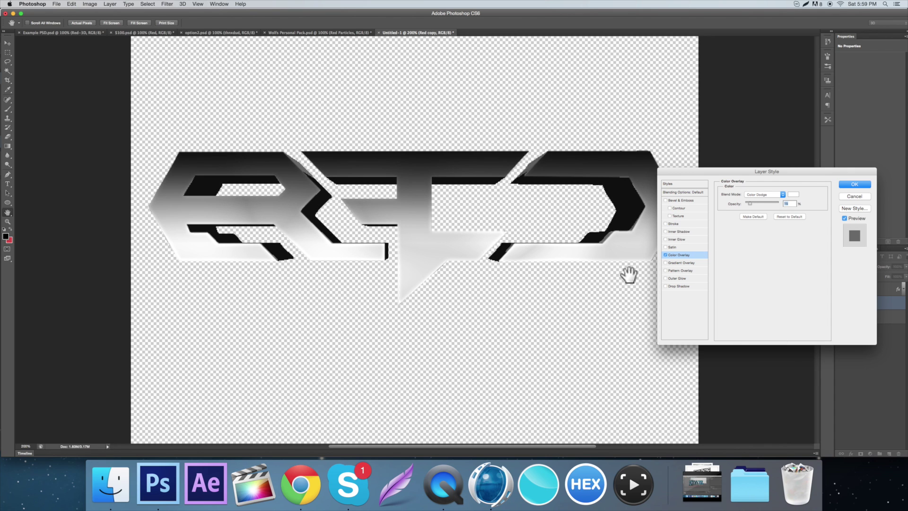
# Add a reversed Normal gradient overlay to Red copy at 21% opacity
pyautogui.click(685, 262)
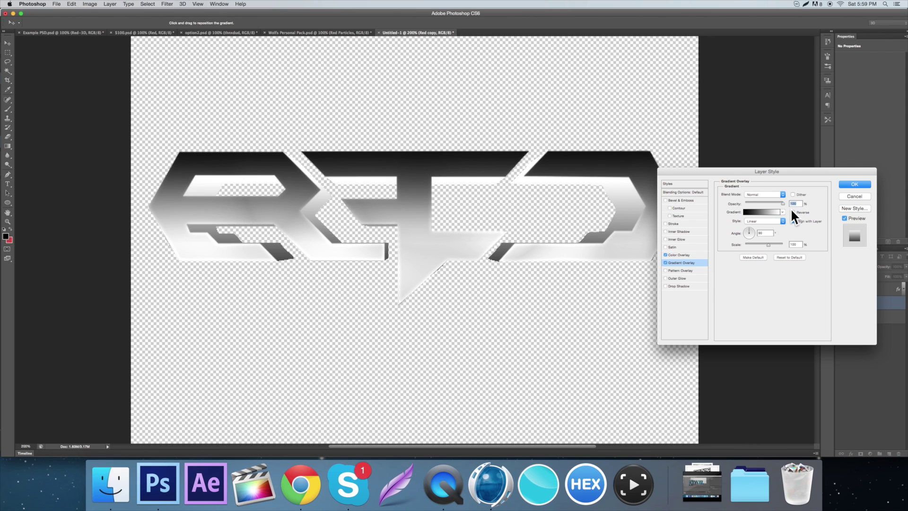
pyautogui.click(792, 212)
pyautogui.moveTo(751, 203); pyautogui.dragTo(758, 201)
pyautogui.click(762, 195)
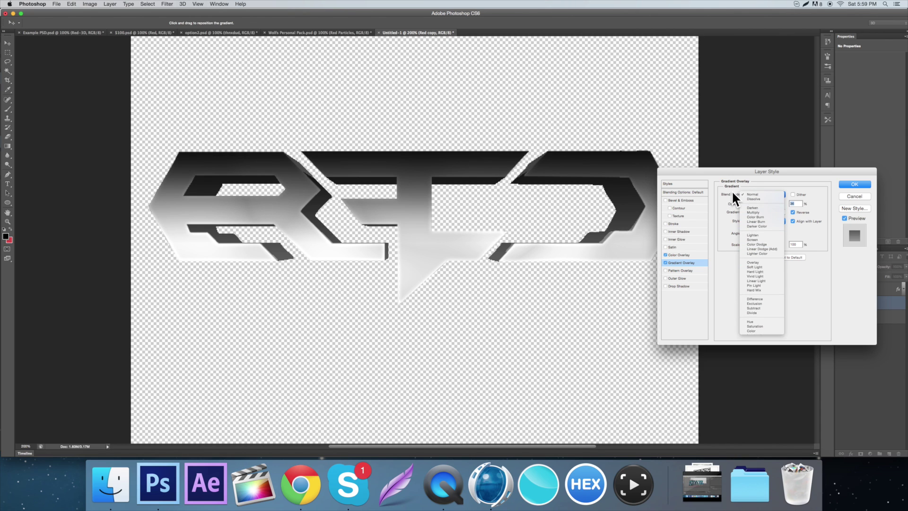
pyautogui.click(751, 195)
pyautogui.moveTo(752, 202); pyautogui.dragTo(750, 201)
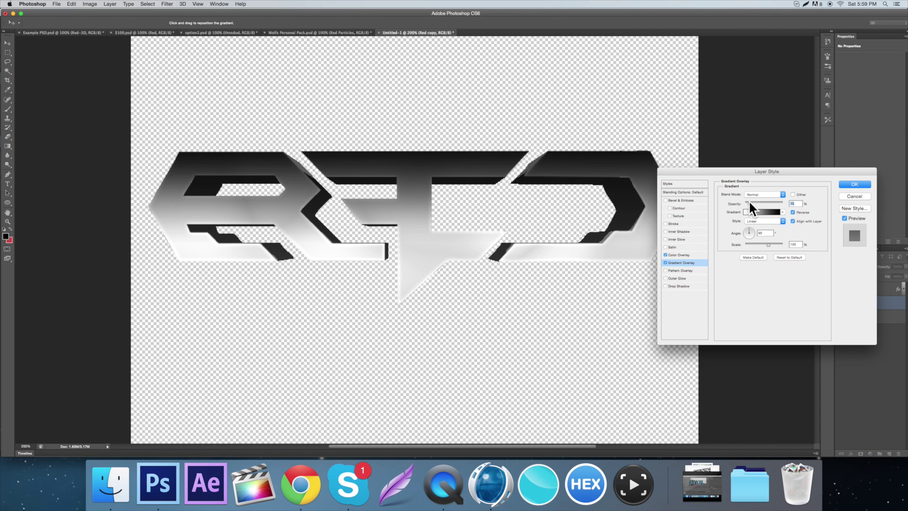
# Turn on Red copy's inner glow at 59 px with a pale glow colour
pyautogui.click(681, 239)
pyautogui.moveTo(743, 266); pyautogui.dragTo(757, 261)
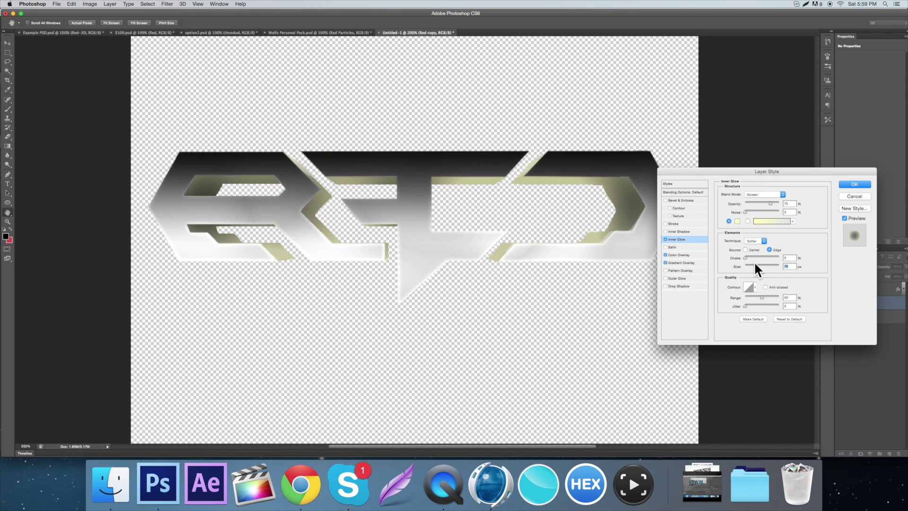
pyautogui.click(737, 221)
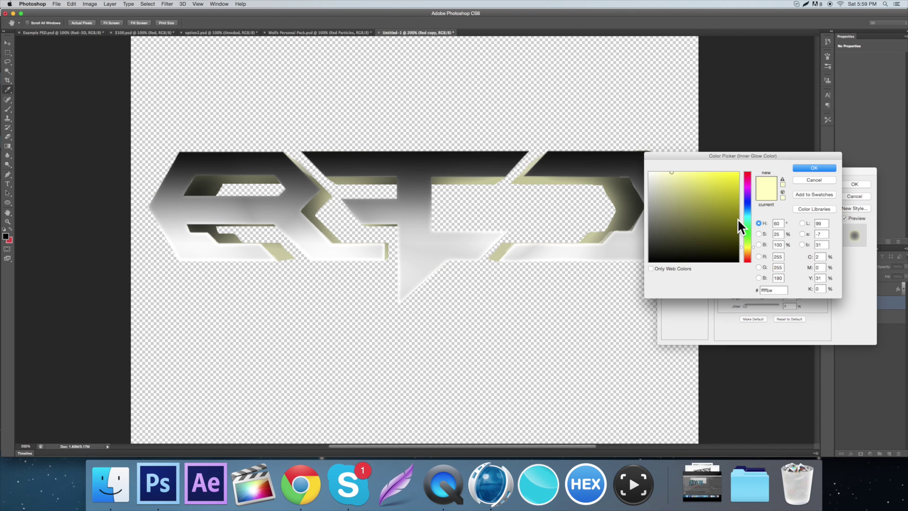
pyautogui.click(804, 168)
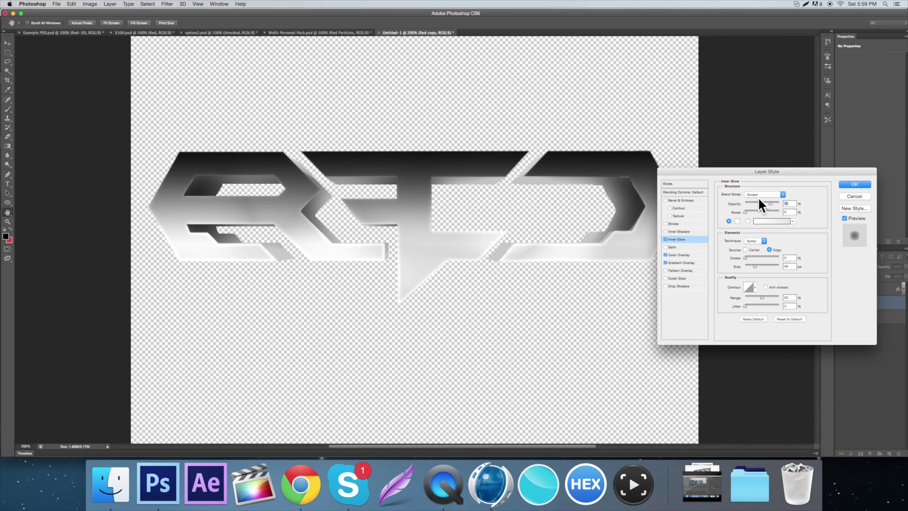
# Apply the pending styles, then clear Red copy's layer style and show the black background
pyautogui.write('5')
pyautogui.click(850, 185)
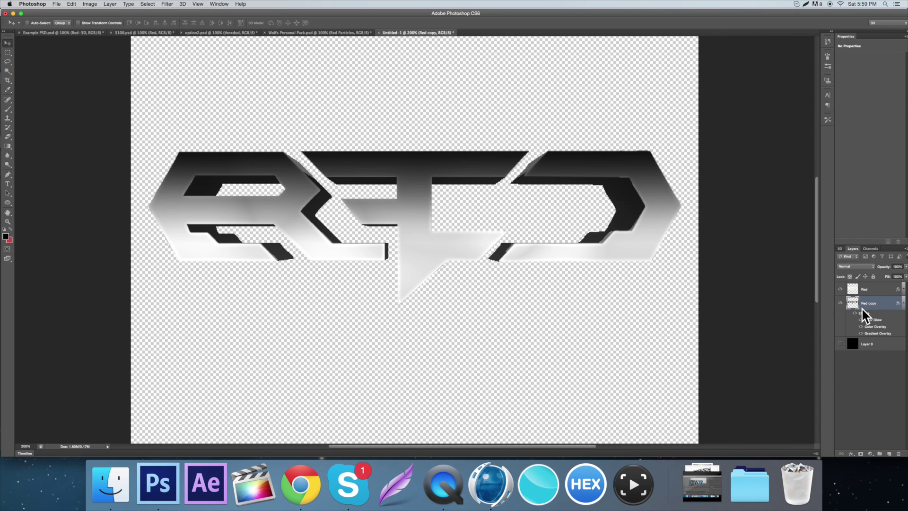
pyautogui.rightClick(862, 309)
pyautogui.click(791, 269)
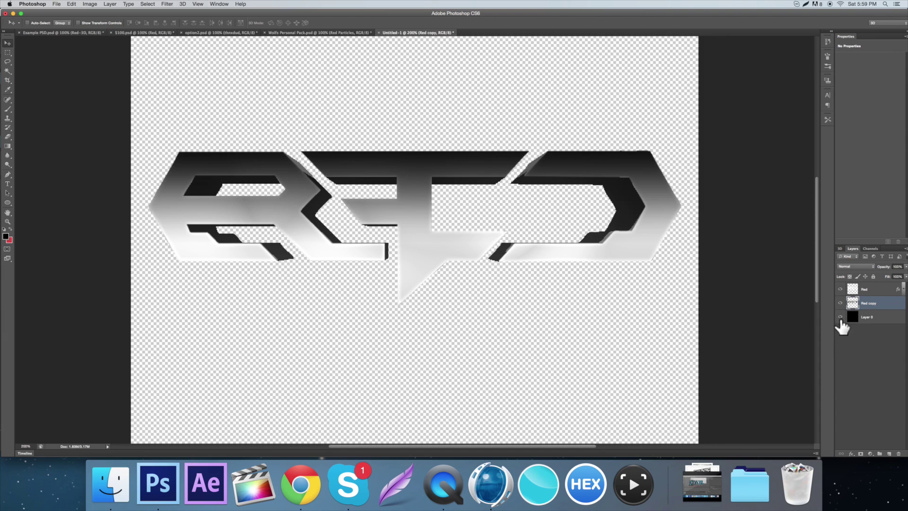
pyautogui.click(841, 317)
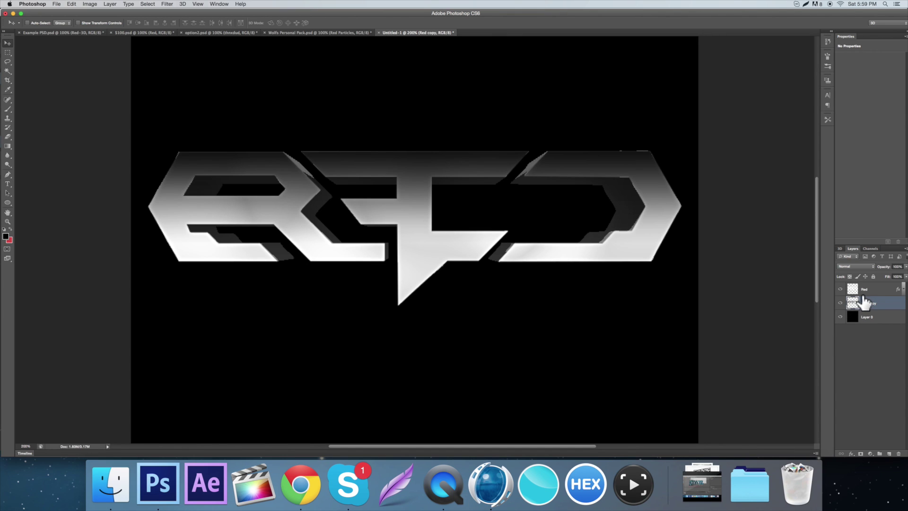
# Give Red copy a reversed Color Burn gradient overlay at 48% opacity
pyautogui.doubleClick(860, 303)
pyautogui.click(699, 263)
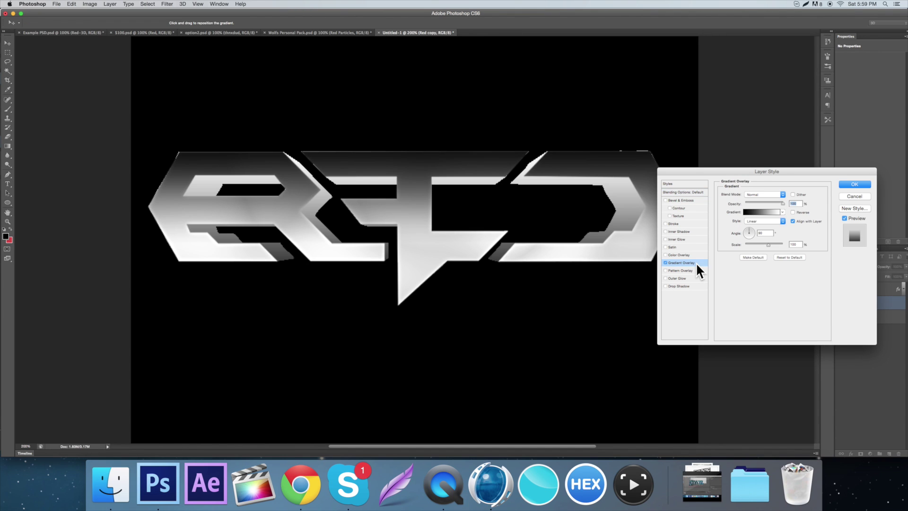
pyautogui.click(793, 213)
pyautogui.click(768, 194)
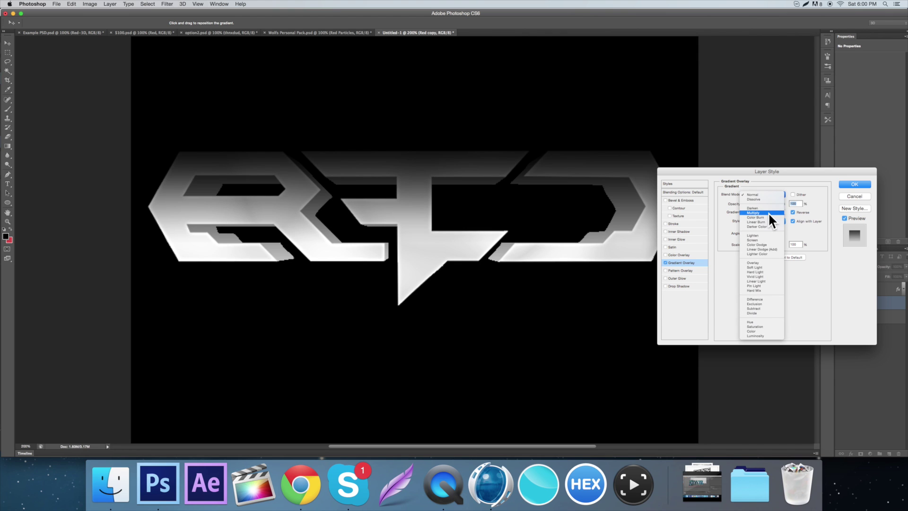
pyautogui.click(768, 217)
pyautogui.moveTo(763, 201); pyautogui.dragTo(750, 201)
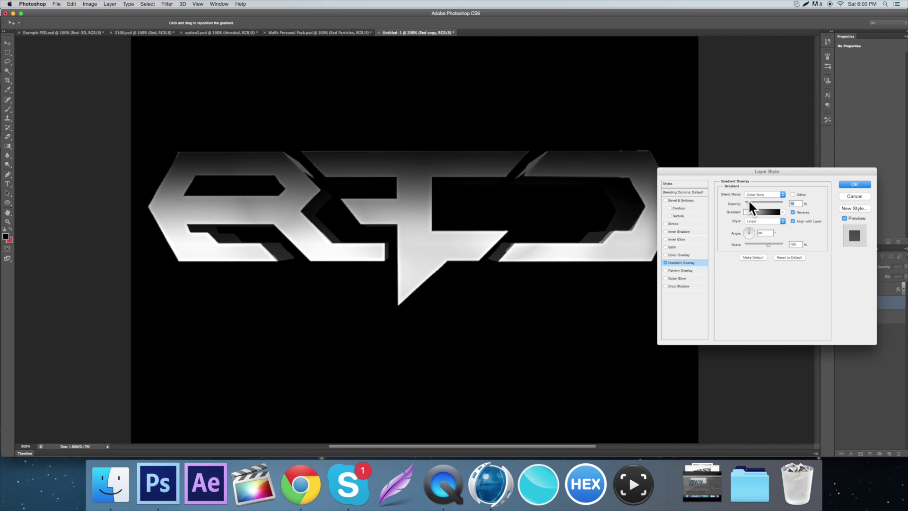
# Add a white Color Dodge colour overlay at 50% opacity
pyautogui.click(678, 251)
pyautogui.click(791, 195)
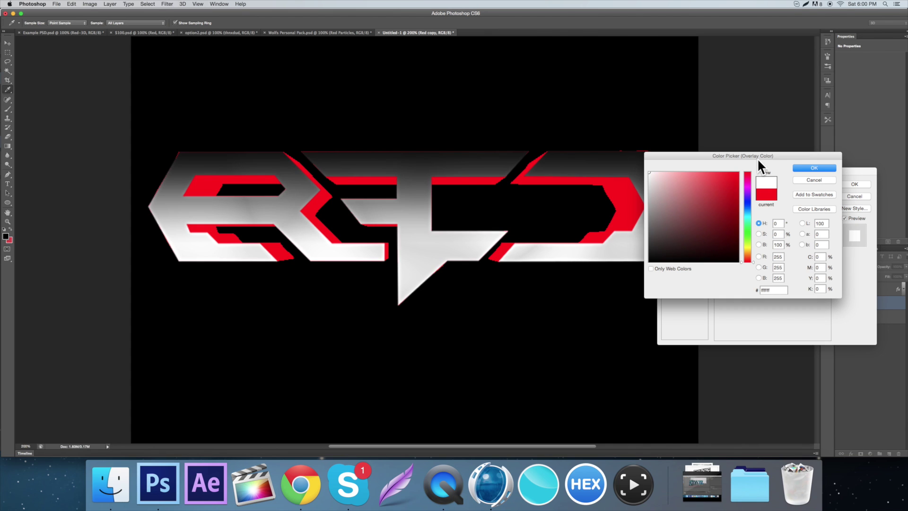
pyautogui.click(813, 167)
pyautogui.click(771, 194)
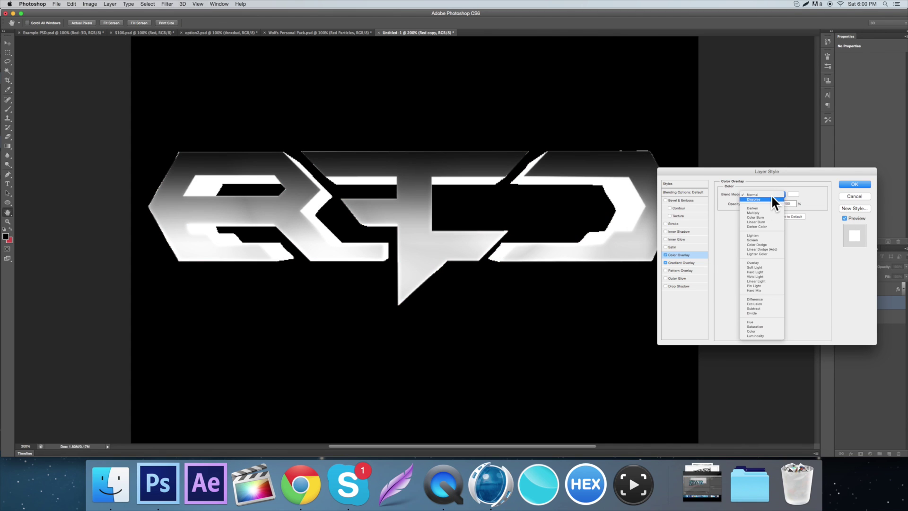
pyautogui.click(771, 245)
pyautogui.moveTo(778, 203); pyautogui.dragTo(764, 201)
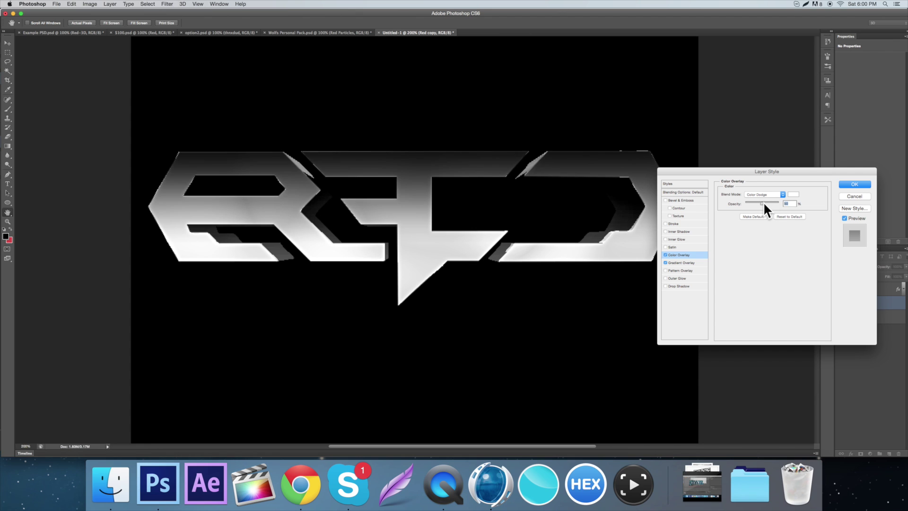
# Add a near-white inner glow at 28% opacity and apply the layer styles
pyautogui.click(687, 239)
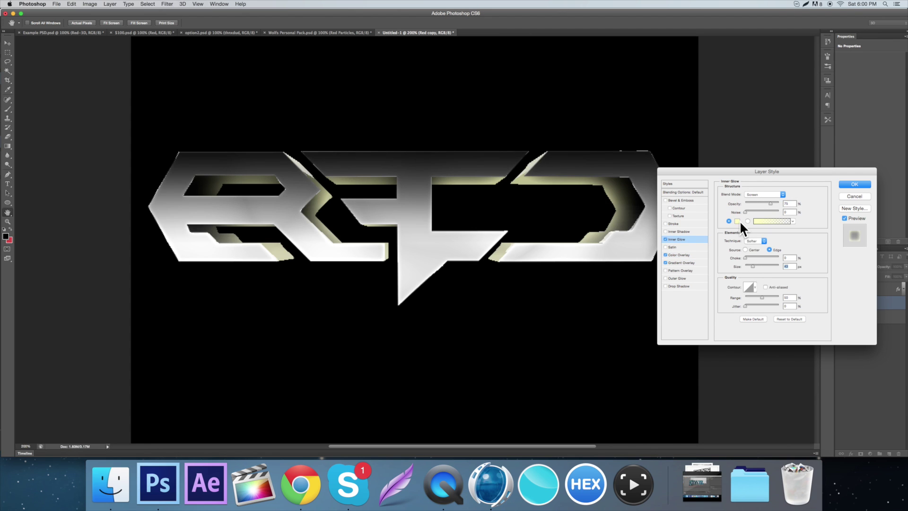
pyautogui.click(737, 221)
pyautogui.moveTo(667, 177); pyautogui.dragTo(650, 171)
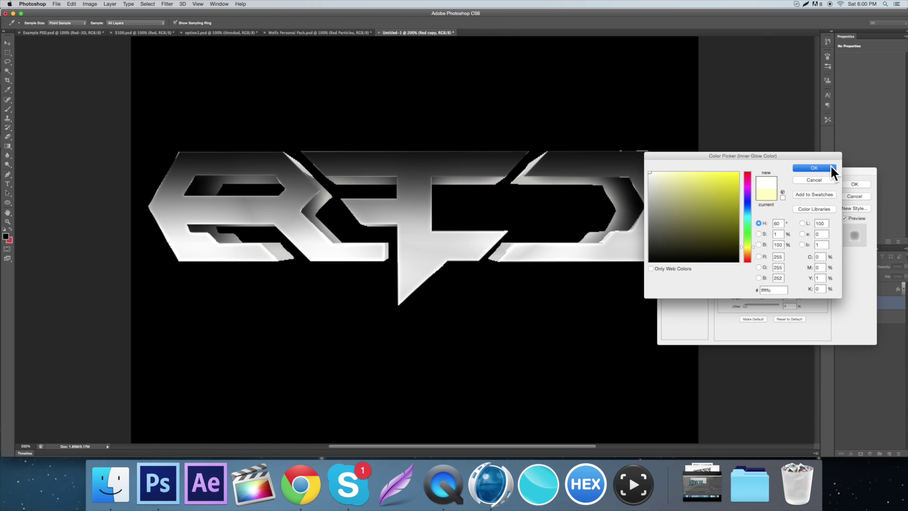
pyautogui.click(830, 165)
pyautogui.moveTo(765, 206); pyautogui.dragTo(751, 201)
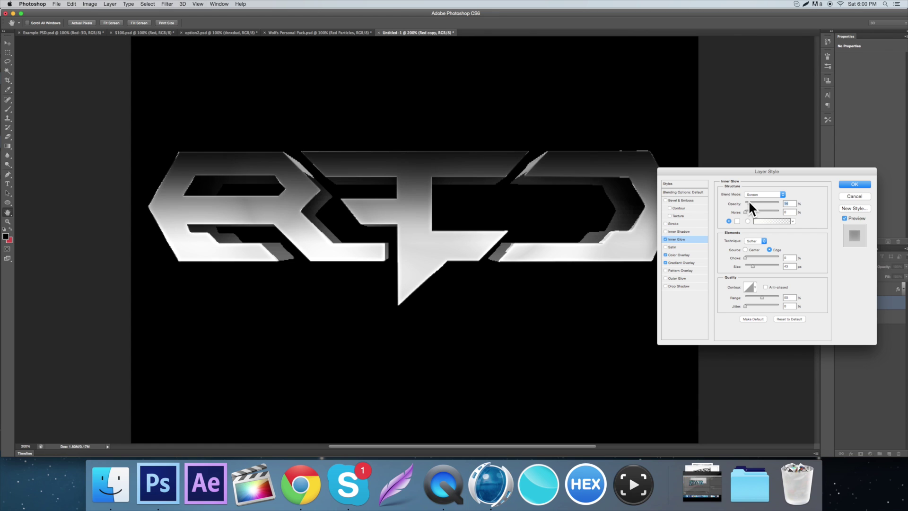
pyautogui.click(855, 185)
# Clear Red copy's styles and add a reversed Color Burn gradient overlay at 18% opacity
pyautogui.rightClick(878, 305)
pyautogui.click(808, 268)
pyautogui.doubleClick(853, 302)
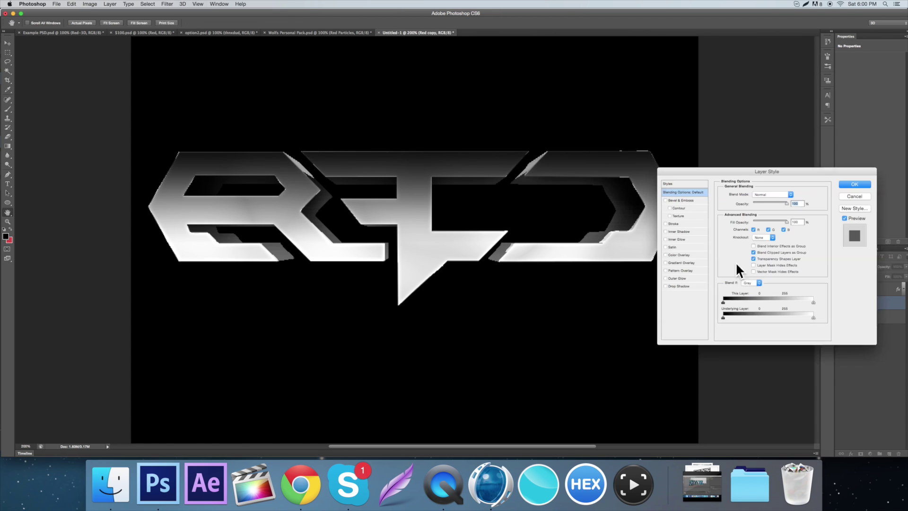
pyautogui.click(686, 262)
pyautogui.click(766, 194)
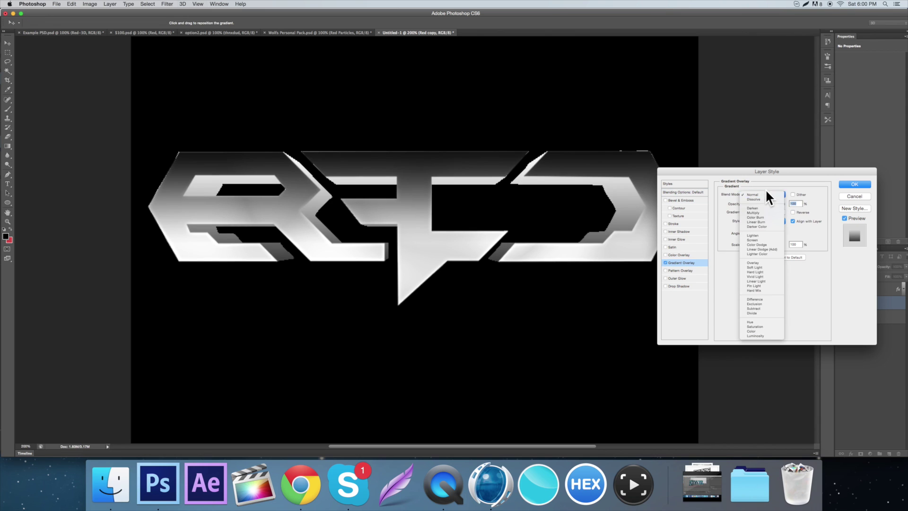
pyautogui.click(764, 217)
pyautogui.moveTo(763, 203); pyautogui.dragTo(747, 203)
pyautogui.click(793, 212)
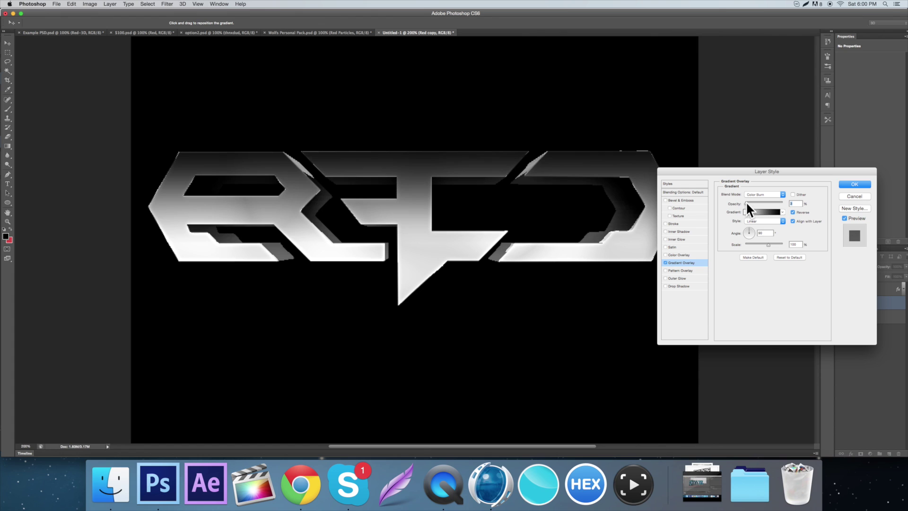
# Add a 10 px white Color Dodge inner glow at 44% opacity and apply the styles
pyautogui.click(689, 238)
pyautogui.moveTo(748, 266); pyautogui.dragTo(749, 263)
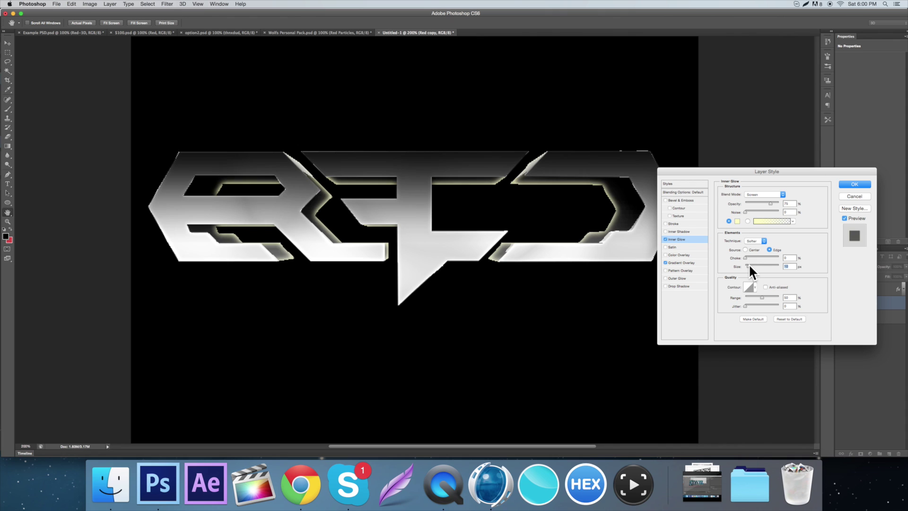
pyautogui.click(738, 220)
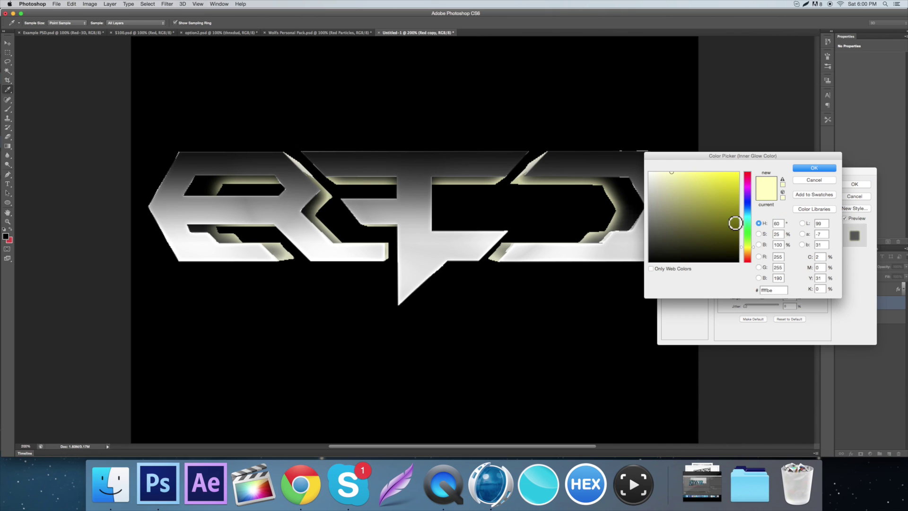
pyautogui.click(809, 166)
pyautogui.click(765, 195)
pyautogui.click(771, 203)
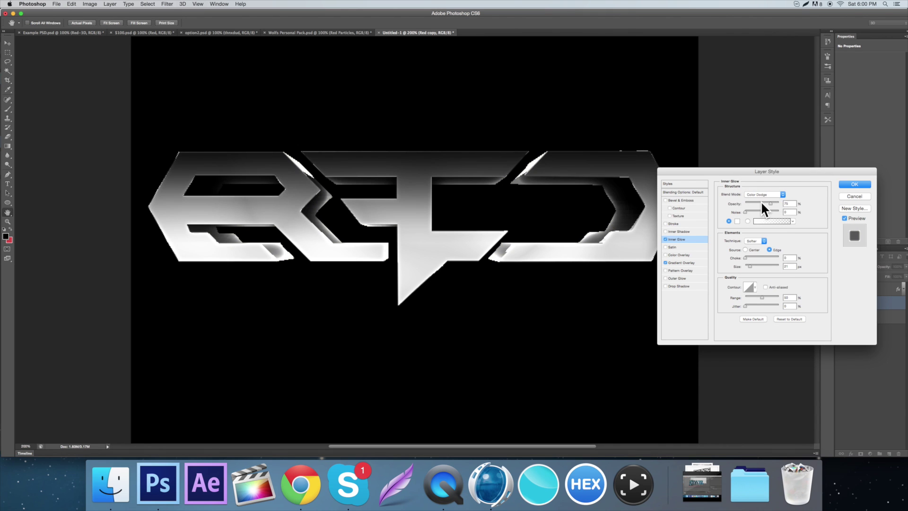
pyautogui.click(759, 203)
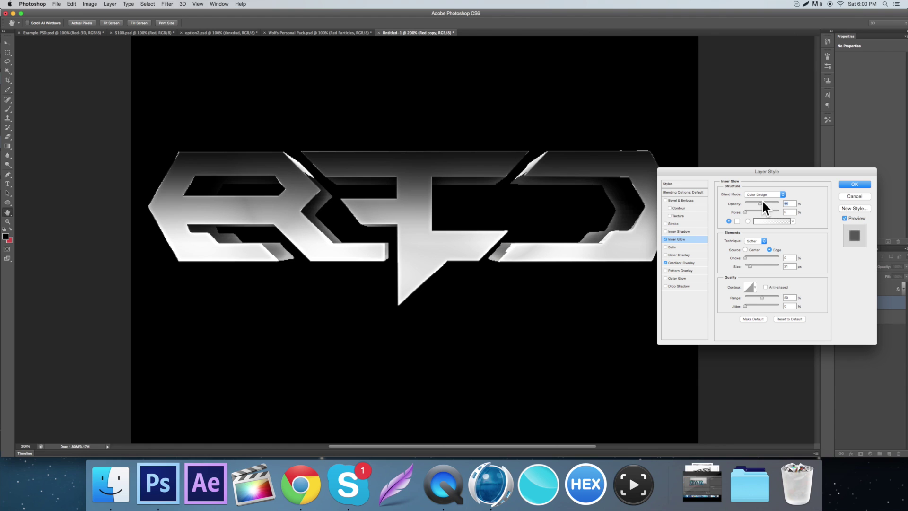
pyautogui.click(855, 184)
pyautogui.click(857, 290)
# Try a larger drop shadow on the Red layer, then discard it
pyautogui.doubleClick(857, 290)
pyautogui.click(680, 285)
pyautogui.moveTo(749, 244); pyautogui.dragTo(751, 240)
pyautogui.click(748, 232)
pyautogui.click(862, 196)
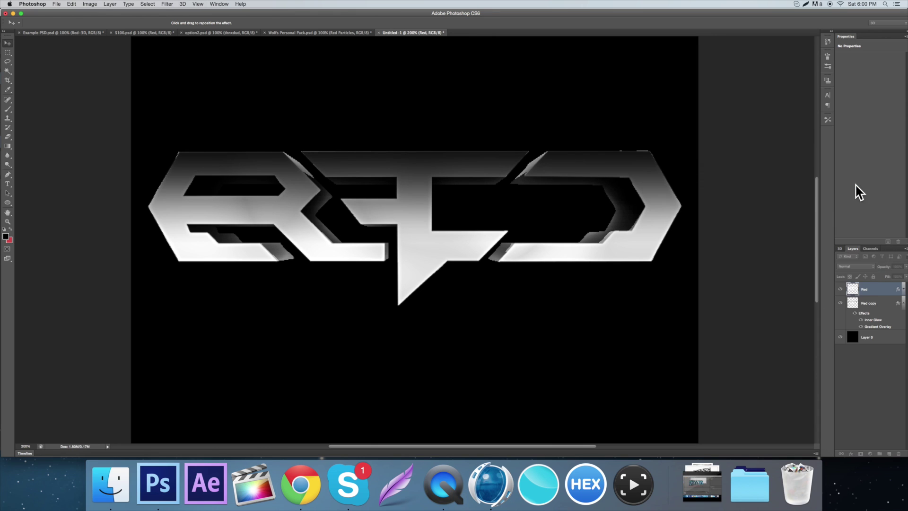
# Set the Red layer's inner glow to 13% choke and 44% opacity, then apply
pyautogui.doubleClick(857, 289)
pyautogui.click(695, 239)
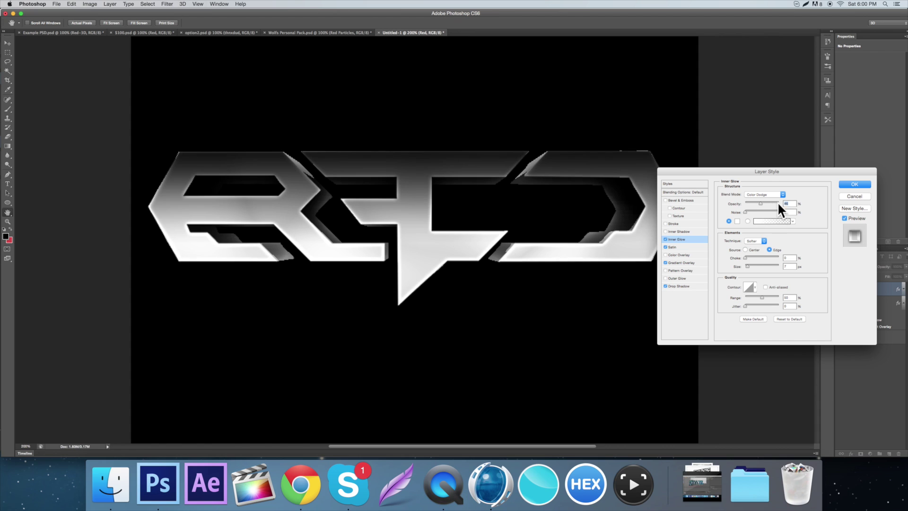
pyautogui.moveTo(748, 256); pyautogui.dragTo(751, 256)
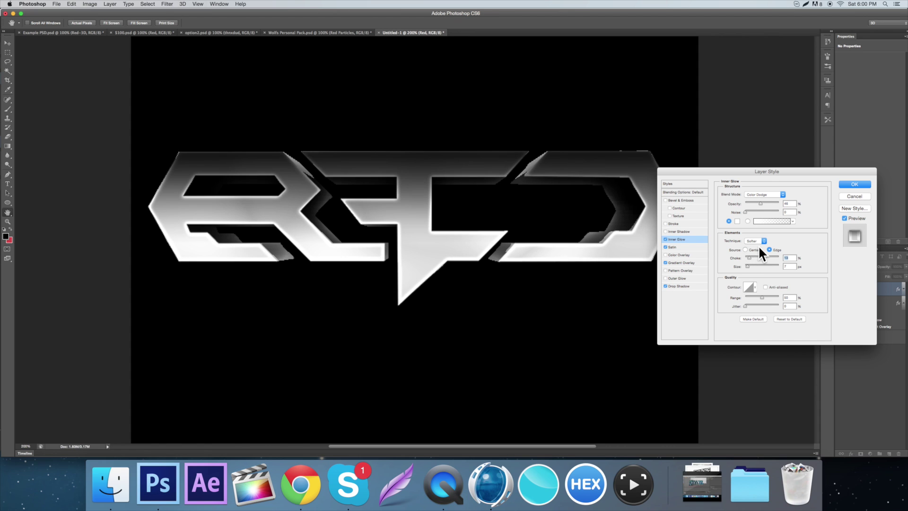
pyautogui.moveTo(767, 199); pyautogui.dragTo(758, 200)
pyautogui.press('Return')
# Select Red copy, collapse its effects list, and view the canvas at 100%
pyautogui.click(896, 303)
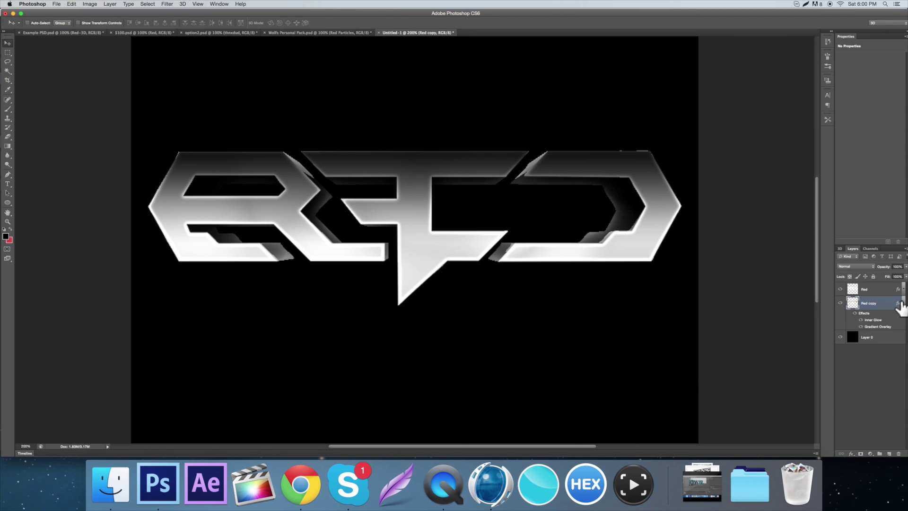
pyautogui.click(903, 303)
pyautogui.press('super+minus')
pyautogui.press('super+minus')
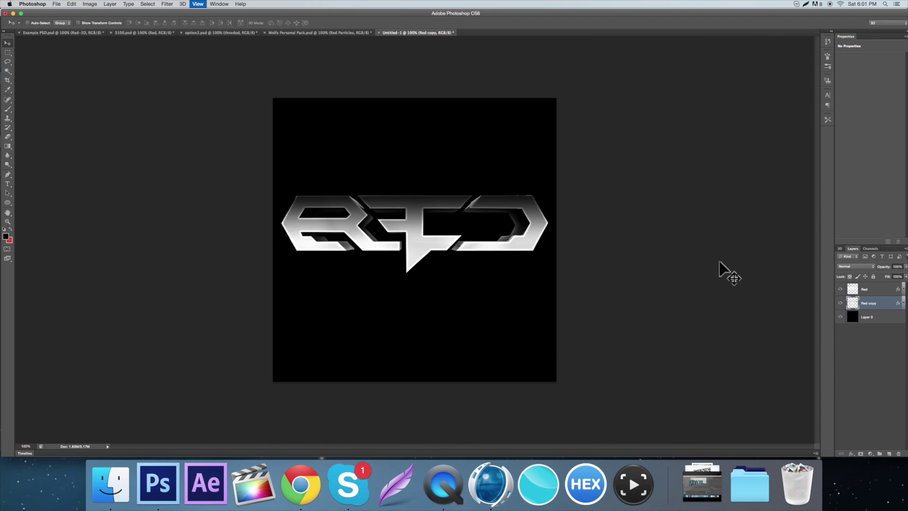
pyautogui.press('super+minus')
pyautogui.press('super+plus')
pyautogui.press('super+plus')
pyautogui.press('super+plus')
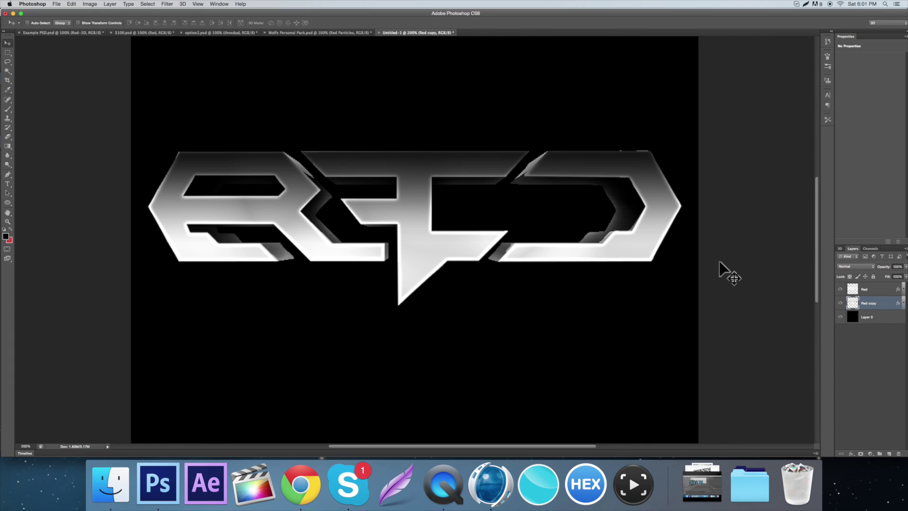
pyautogui.press('super+minus')
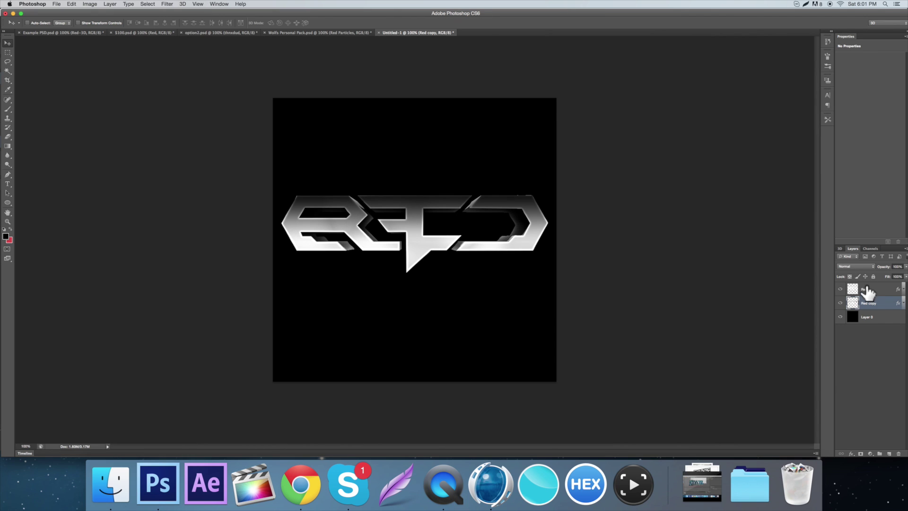
# Move Red and Red copy together slightly down, then select Layer 0
pyautogui.keyDown('shift'); pyautogui.click(867, 290); pyautogui.keyUp('shift')
pyautogui.moveTo(572, 217); pyautogui.dragTo(569, 223)
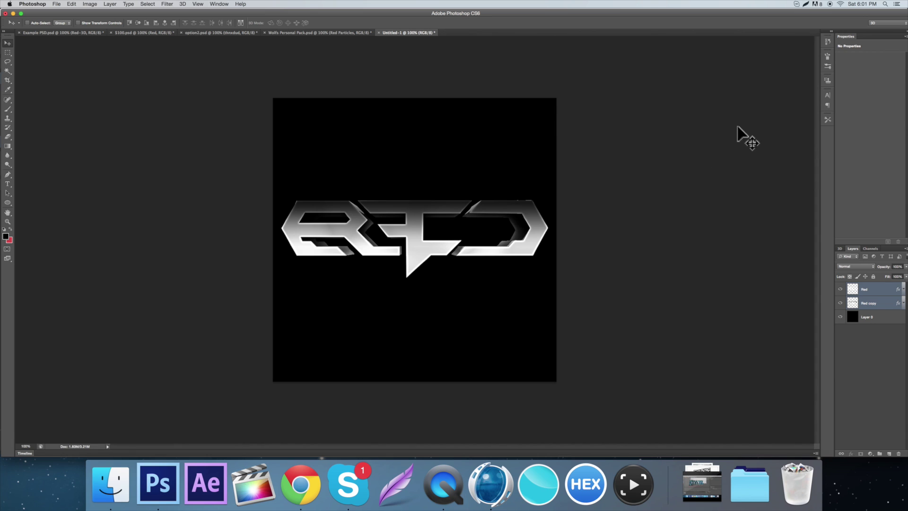
pyautogui.click(863, 318)
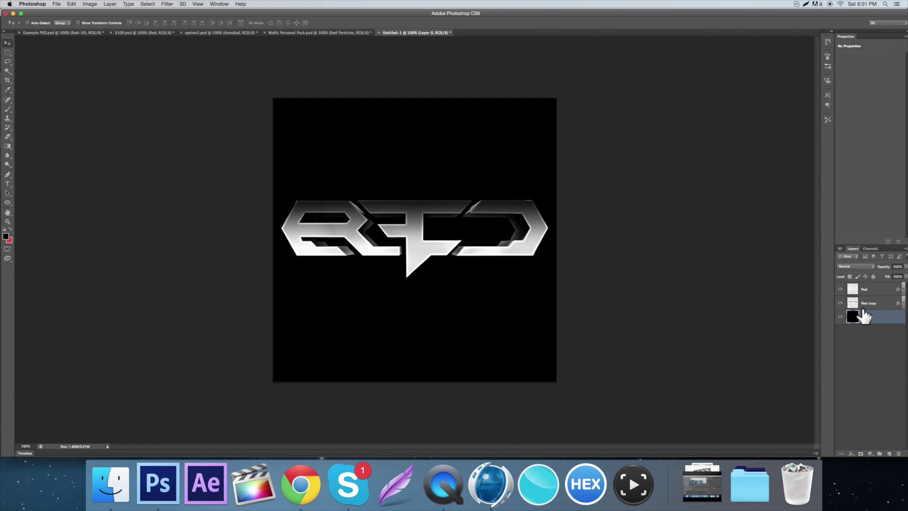